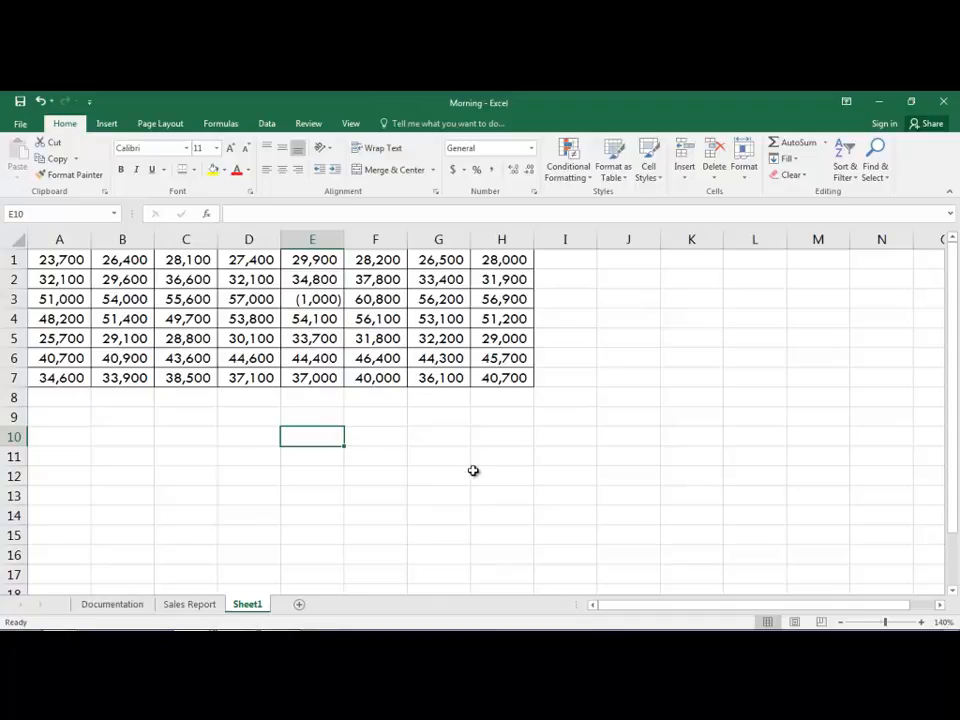
# Step: Start a new conditional formatting rule for A1:H7 that formats only cells with a value less than 0
pyautogui.click(62, 260)
pyautogui.moveTo(62, 260); pyautogui.dragTo(485, 375)
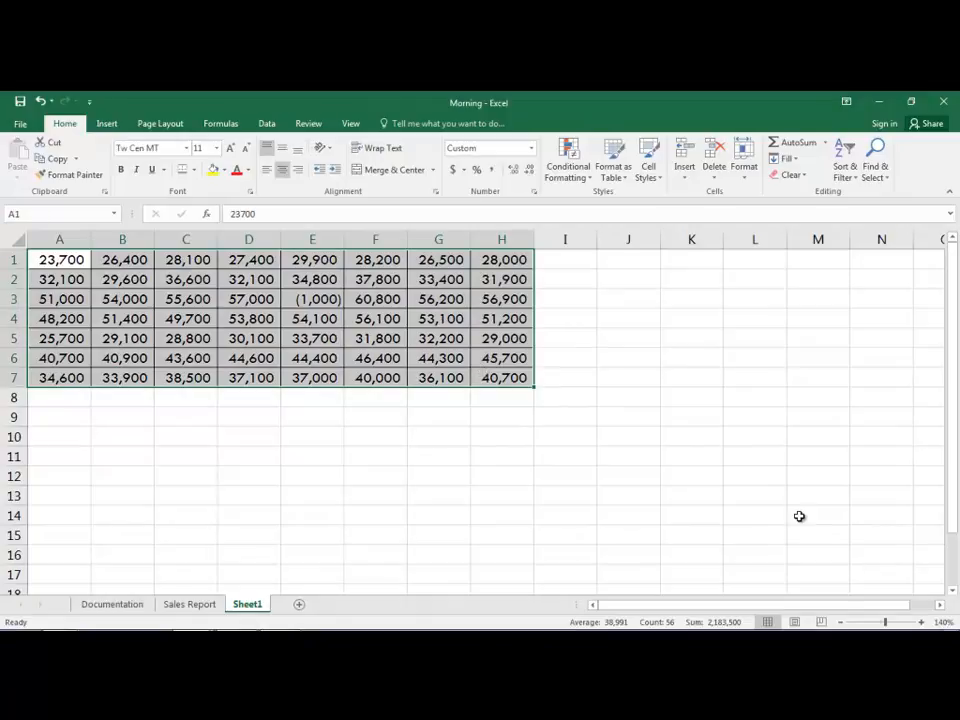
pyautogui.click(581, 177)
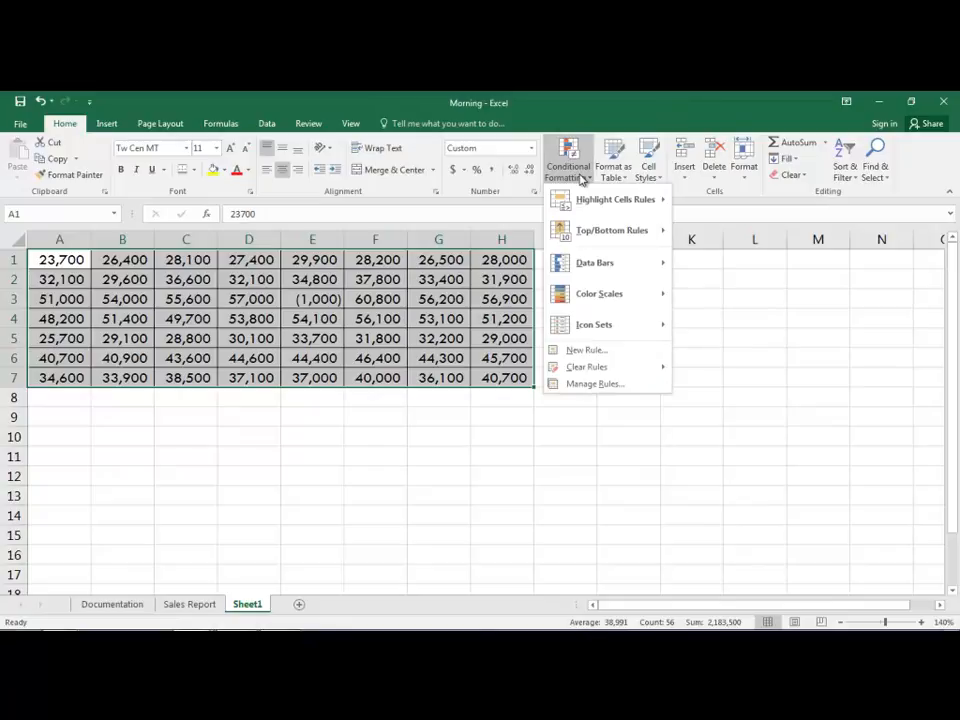
pyautogui.click(609, 354)
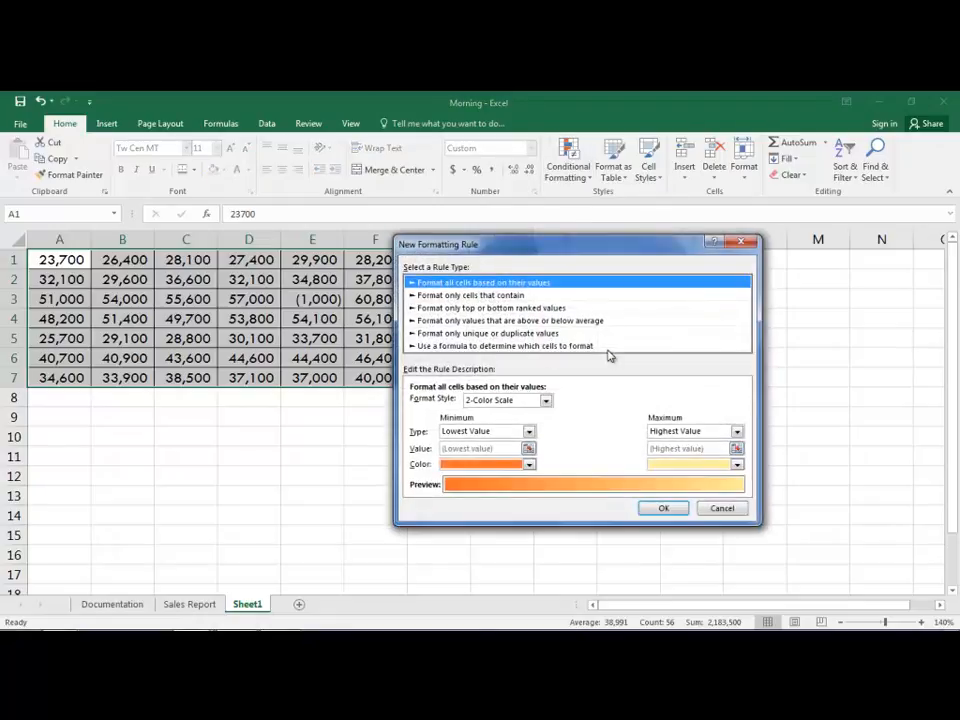
pyautogui.click(478, 298)
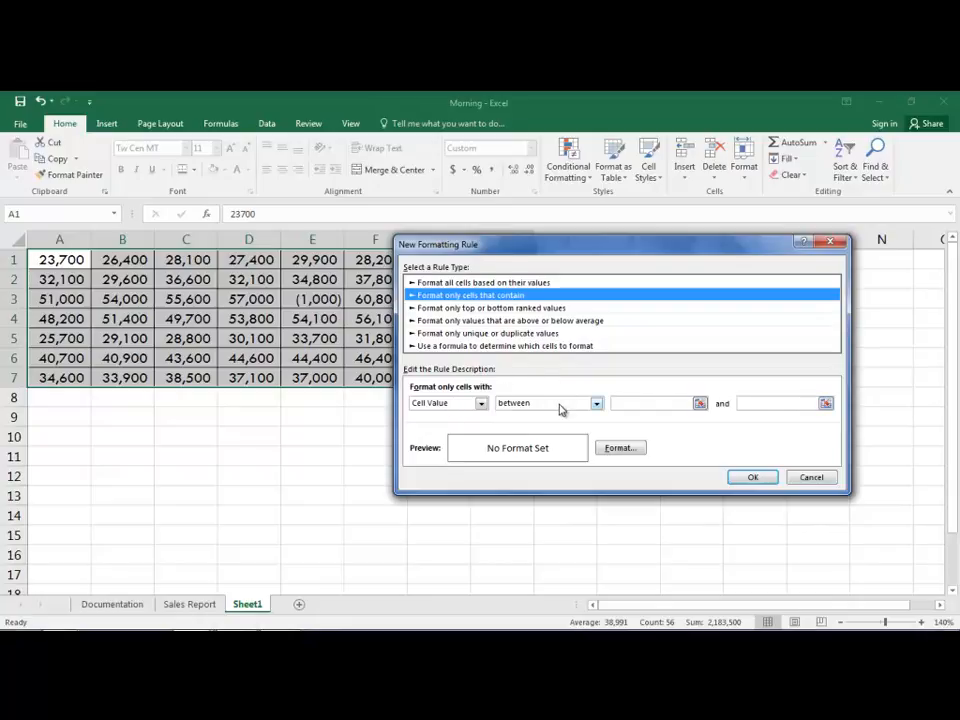
pyautogui.click(598, 403)
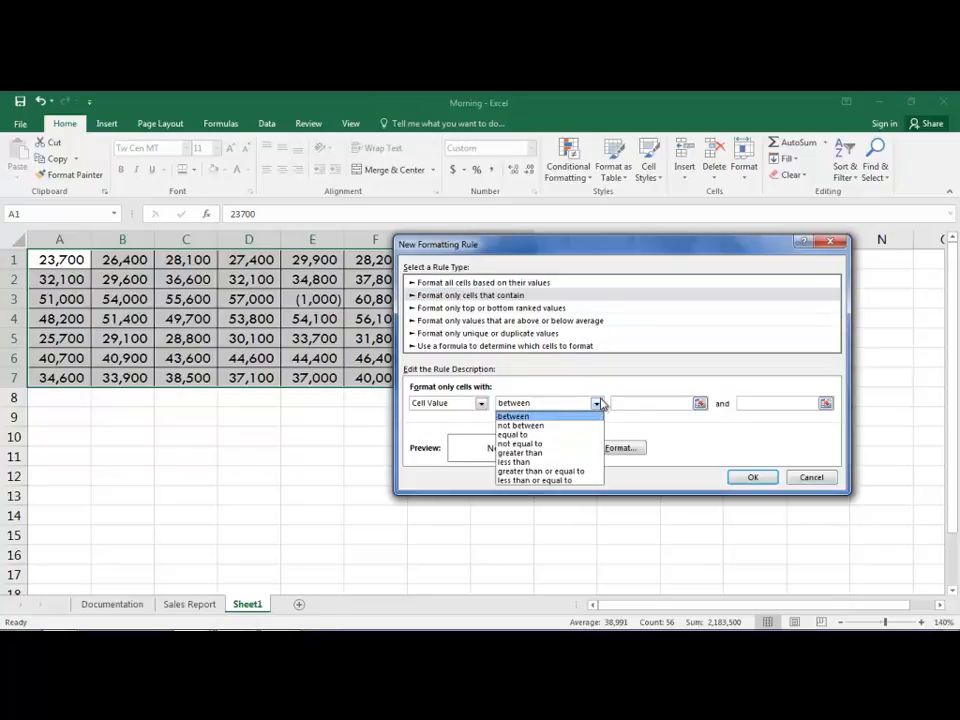
pyautogui.click(546, 466)
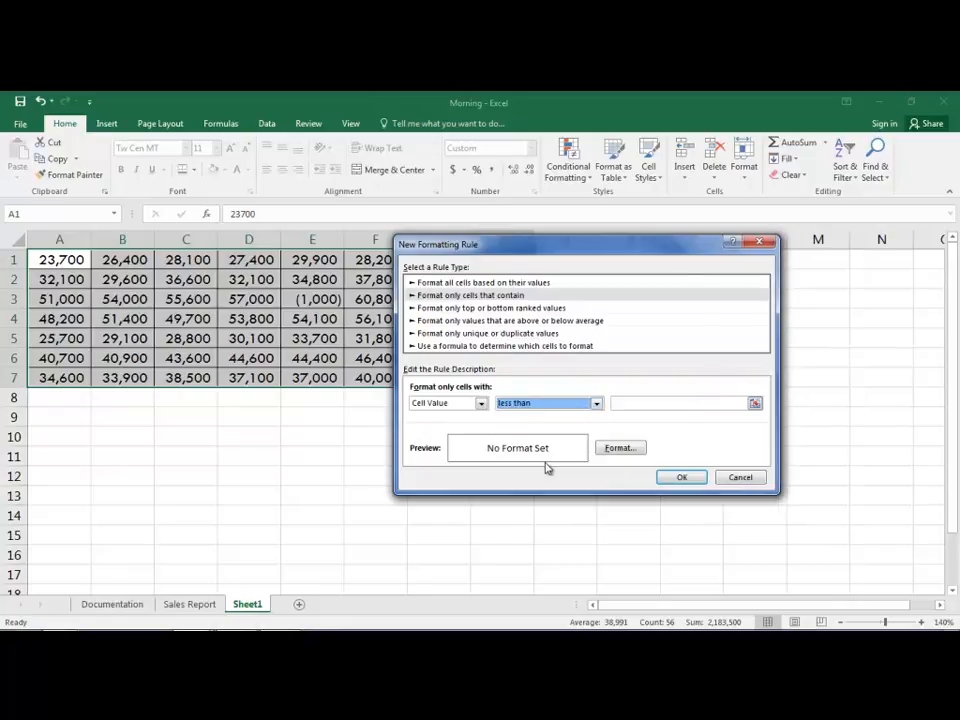
pyautogui.click(638, 403)
pyautogui.write('0')
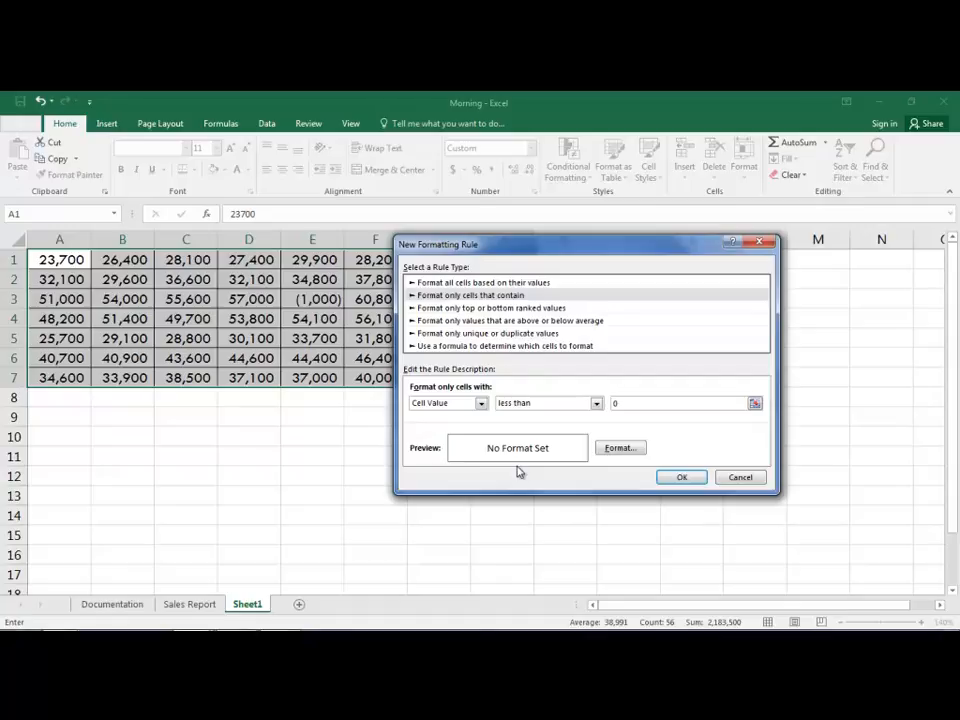
# Step: Give the rule a white font and a red fill, and apply it to the selected range
pyautogui.click(628, 449)
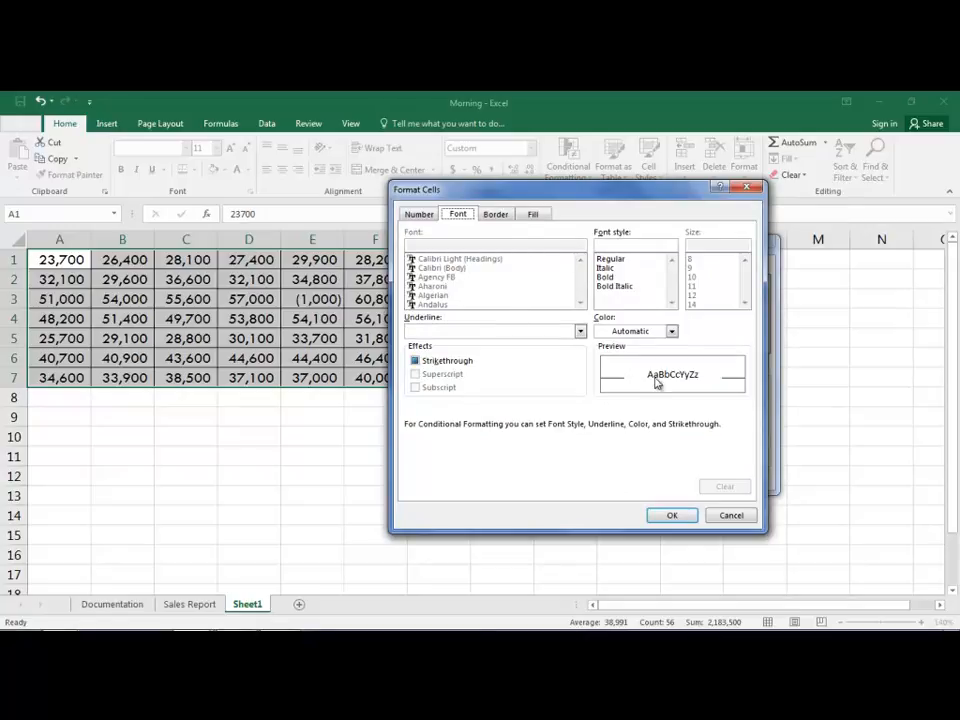
pyautogui.click(673, 332)
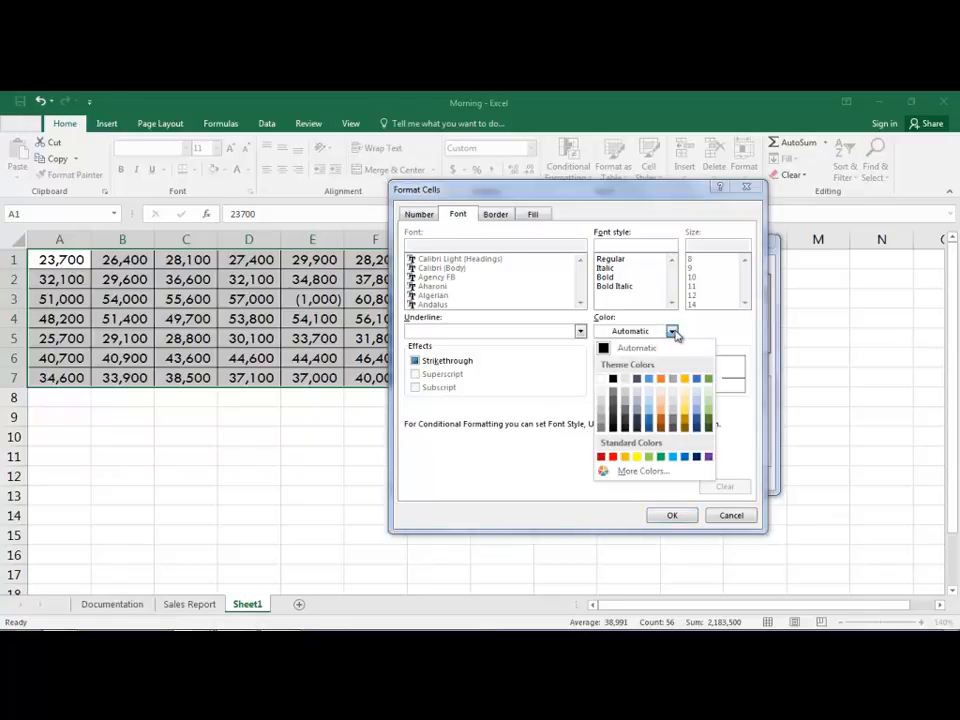
pyautogui.click(601, 380)
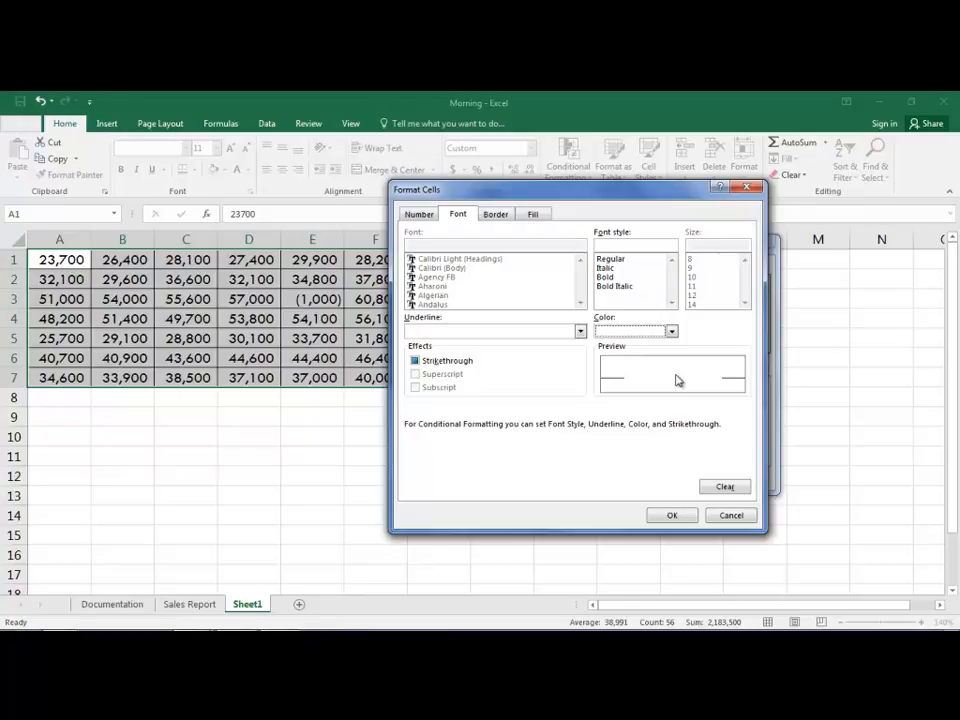
pyautogui.click(537, 216)
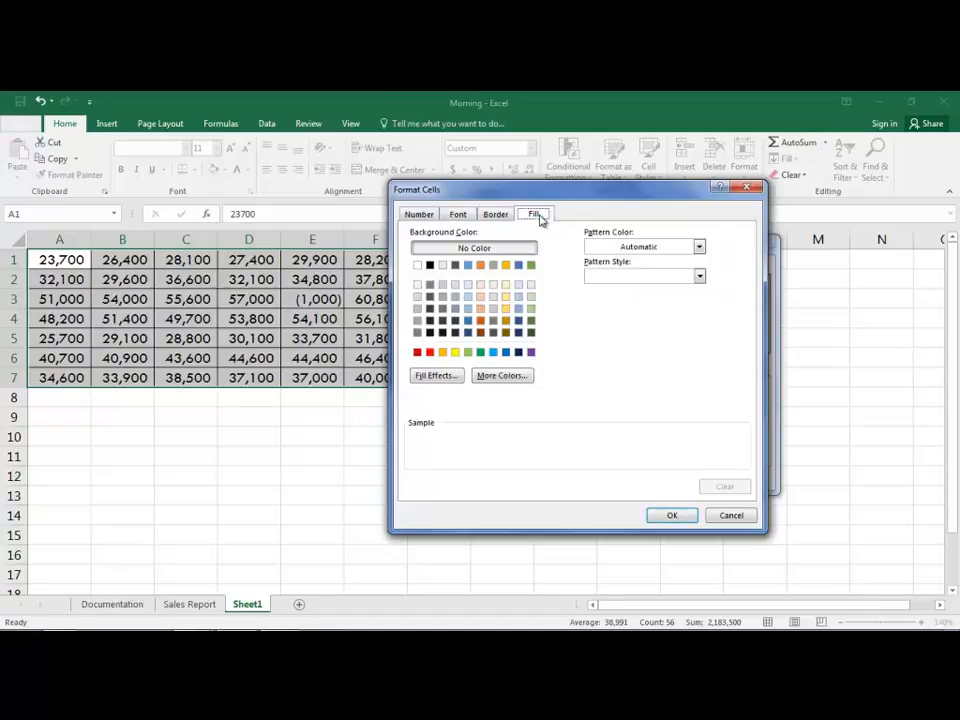
pyautogui.click(430, 353)
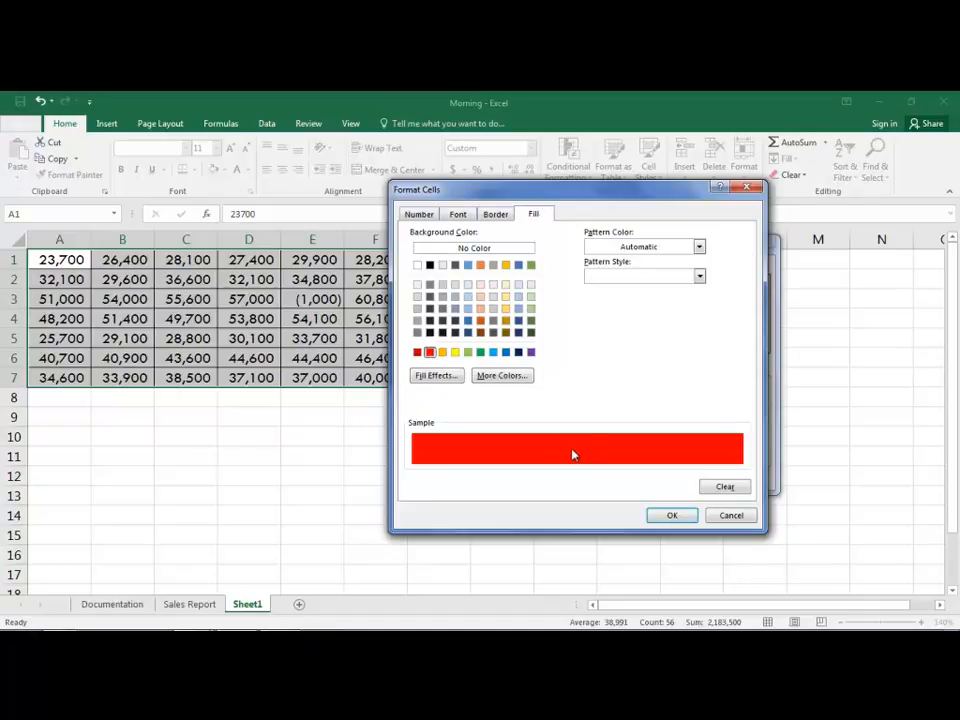
pyautogui.click(674, 516)
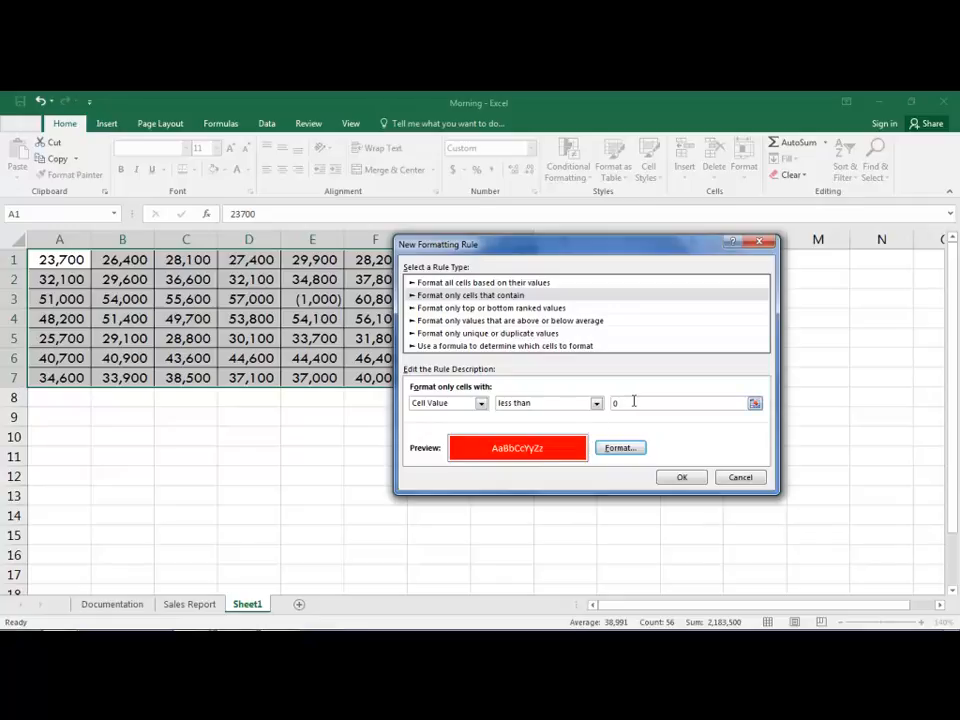
pyautogui.click(689, 480)
pyautogui.click(190, 338)
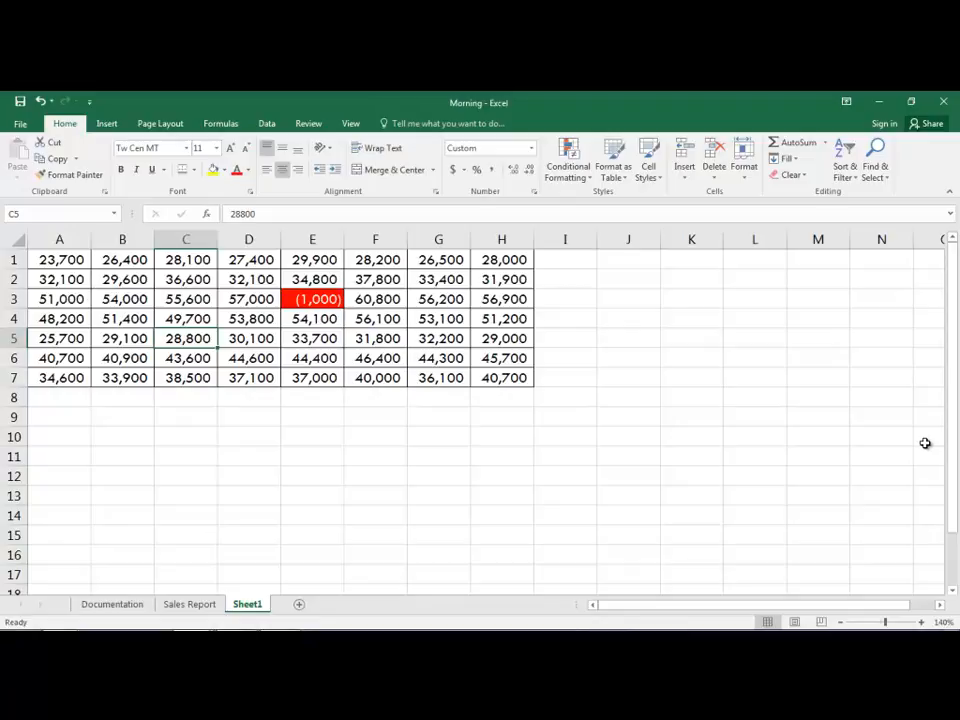
# Step: Test the rule by entering -1500 in cell B4 and 45000 in cell E3
pyautogui.click(110, 316)
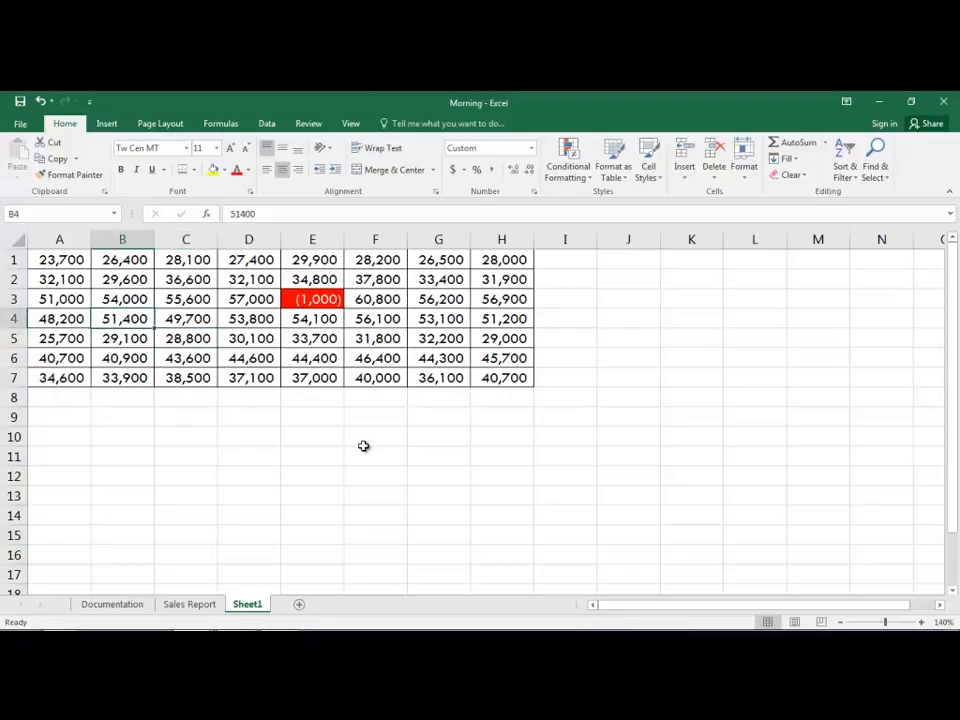
pyautogui.write('-')
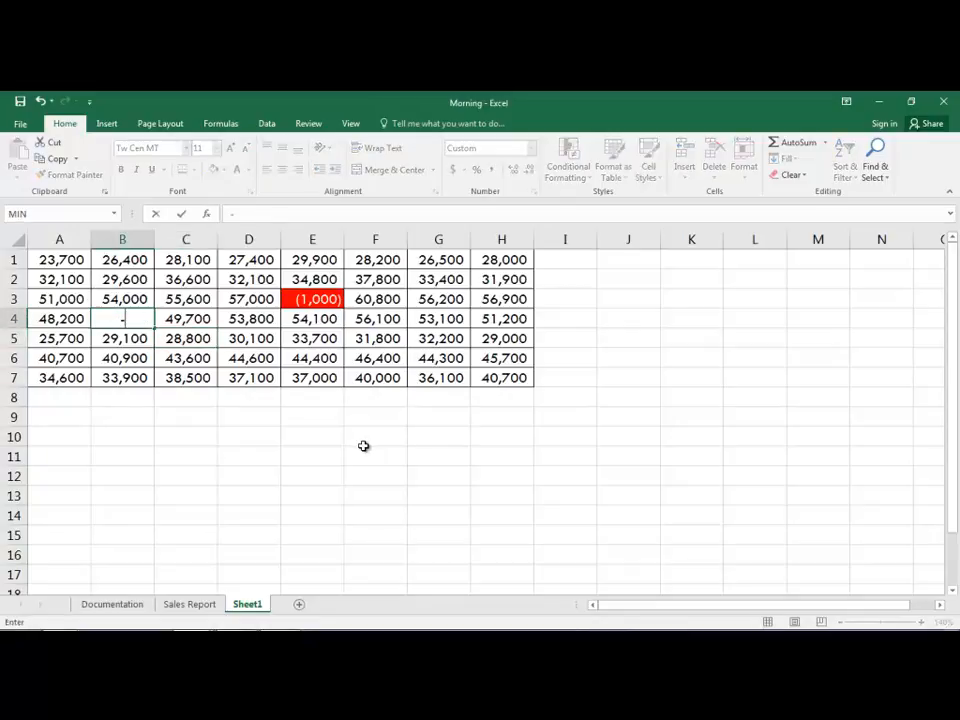
pyautogui.write('1500')
pyautogui.press('Return')
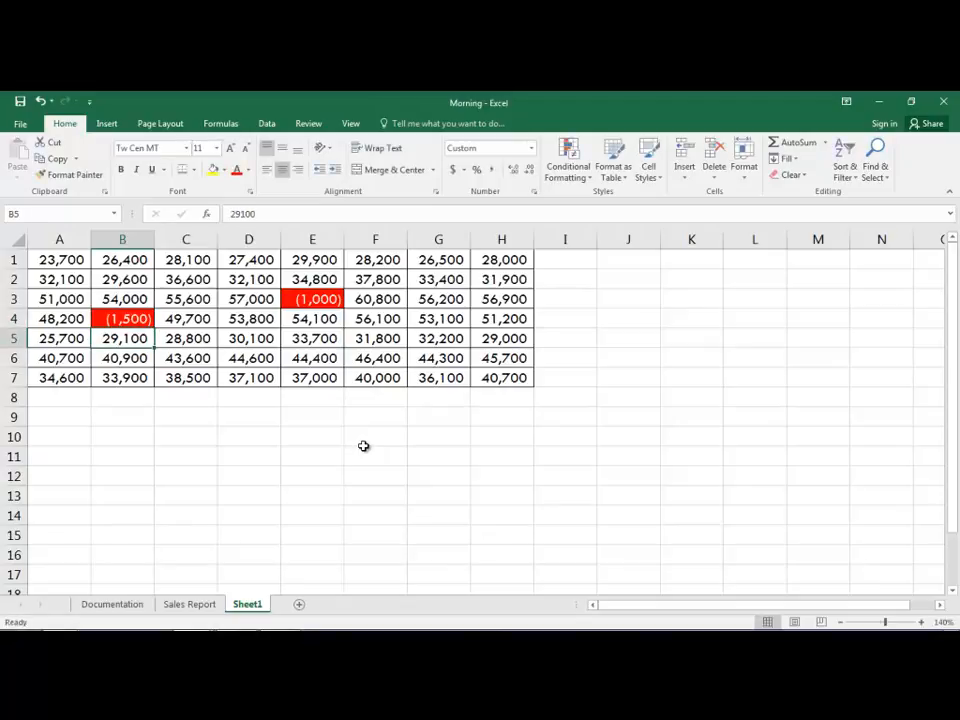
pyautogui.click(317, 299)
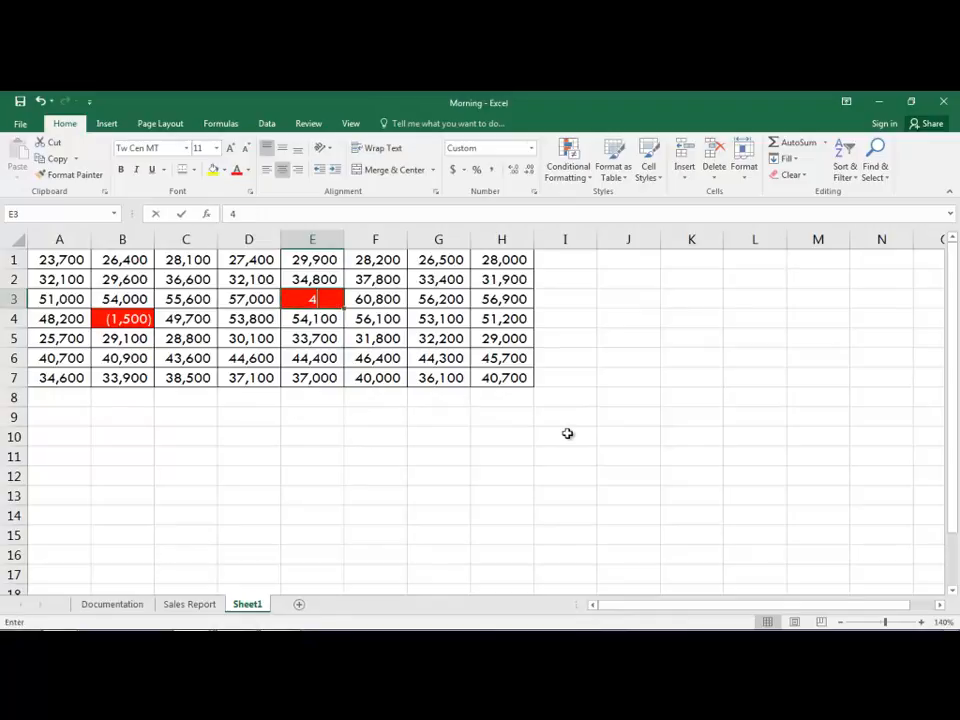
pyautogui.write('45000')
pyautogui.press('Return')
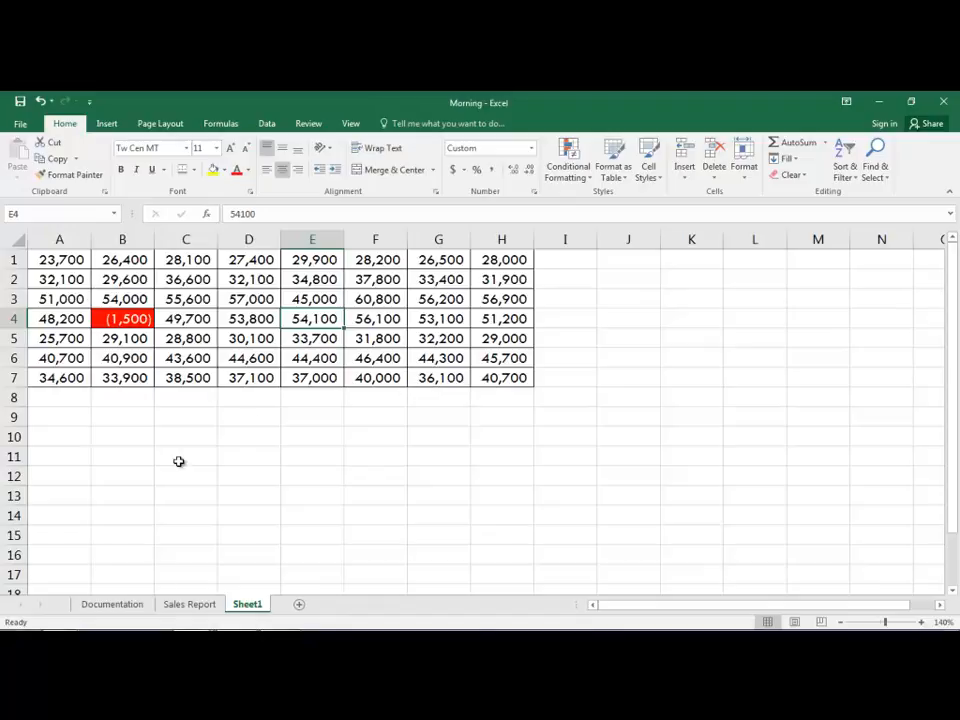
# Step: On the Sales Report sheet, highlight values less than 0 in E6:F12 with Light Red Fill with Dark Red Text
pyautogui.click(190, 606)
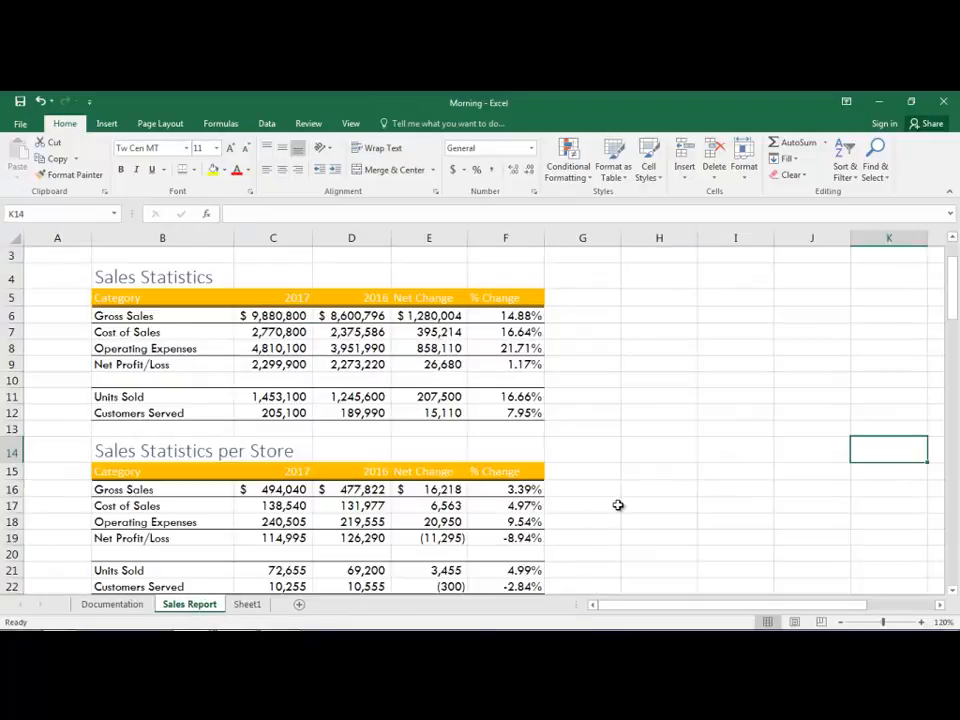
pyautogui.moveTo(425, 316); pyautogui.dragTo(506, 408)
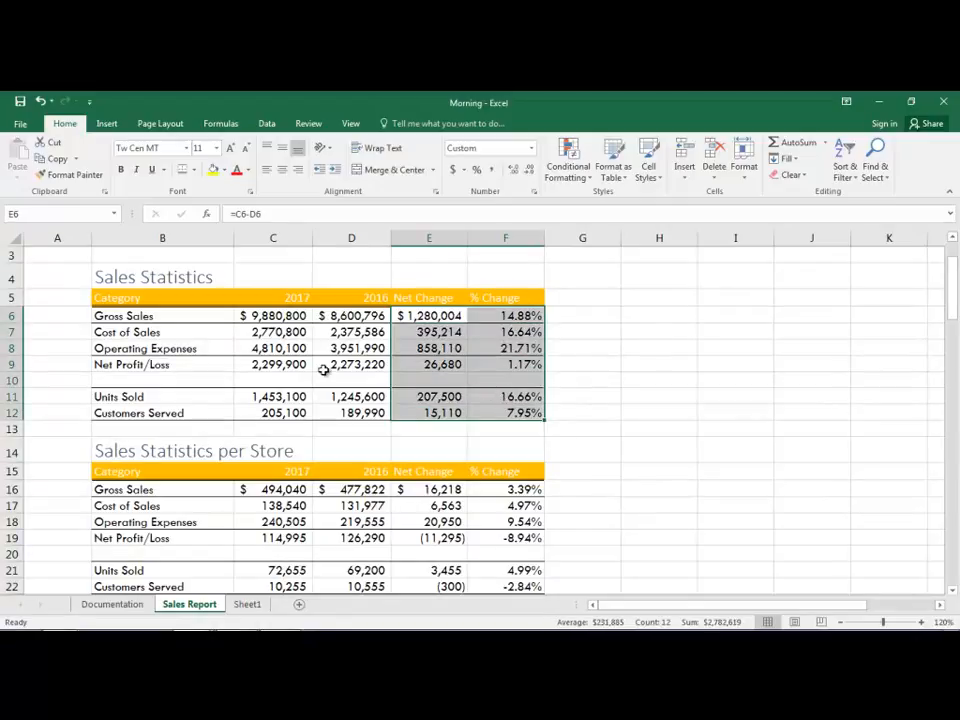
pyautogui.click(576, 176)
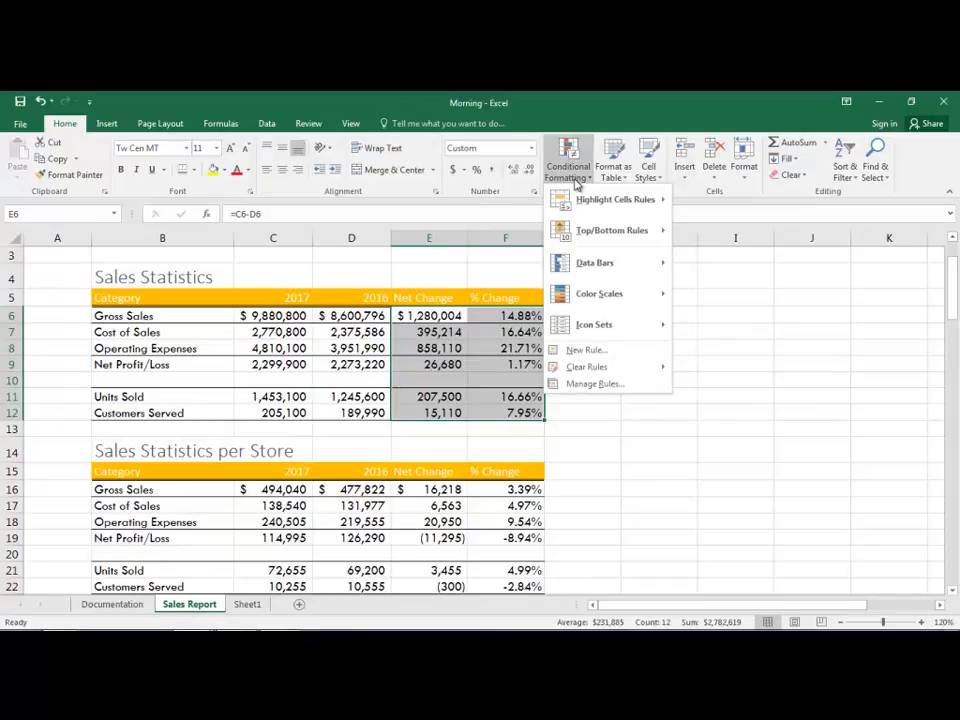
pyautogui.moveTo(605, 205)
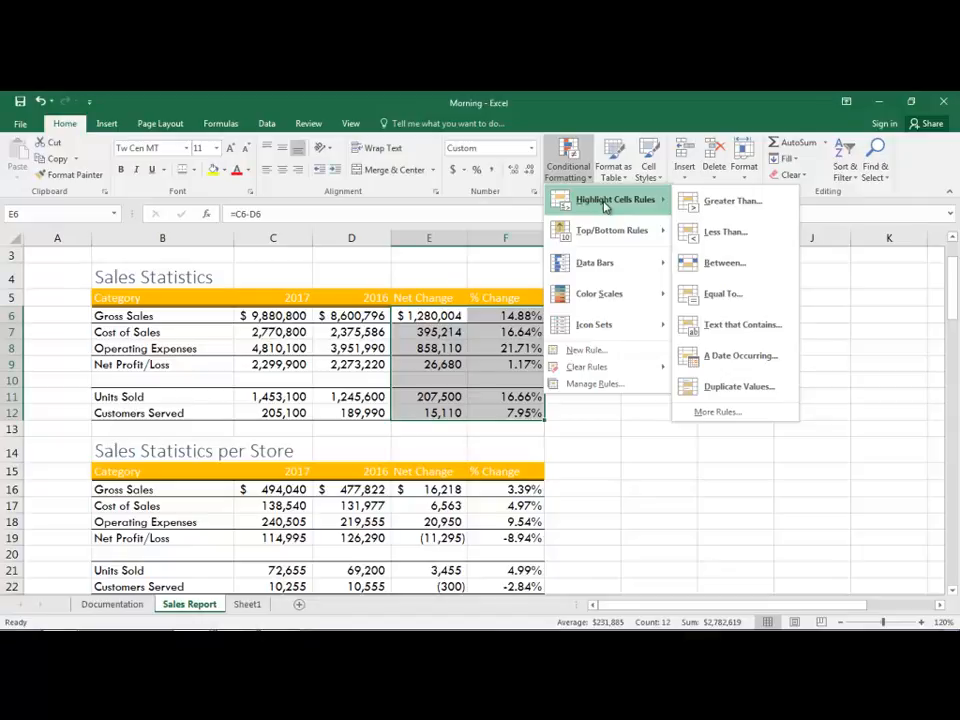
pyautogui.click(737, 234)
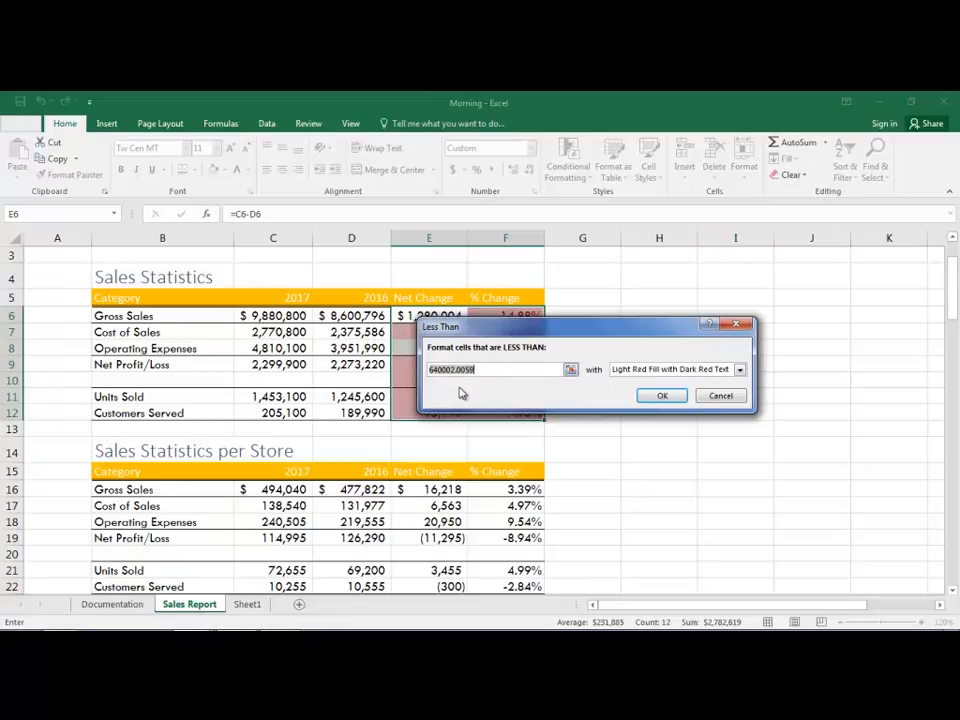
pyautogui.write('0')
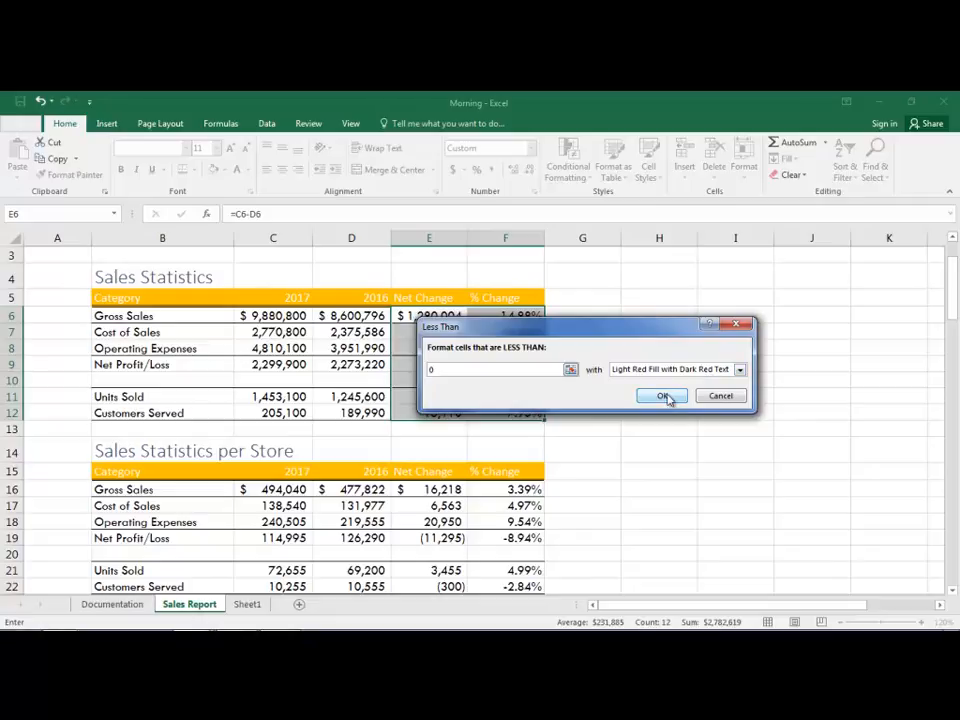
pyautogui.click(665, 396)
pyautogui.click(751, 422)
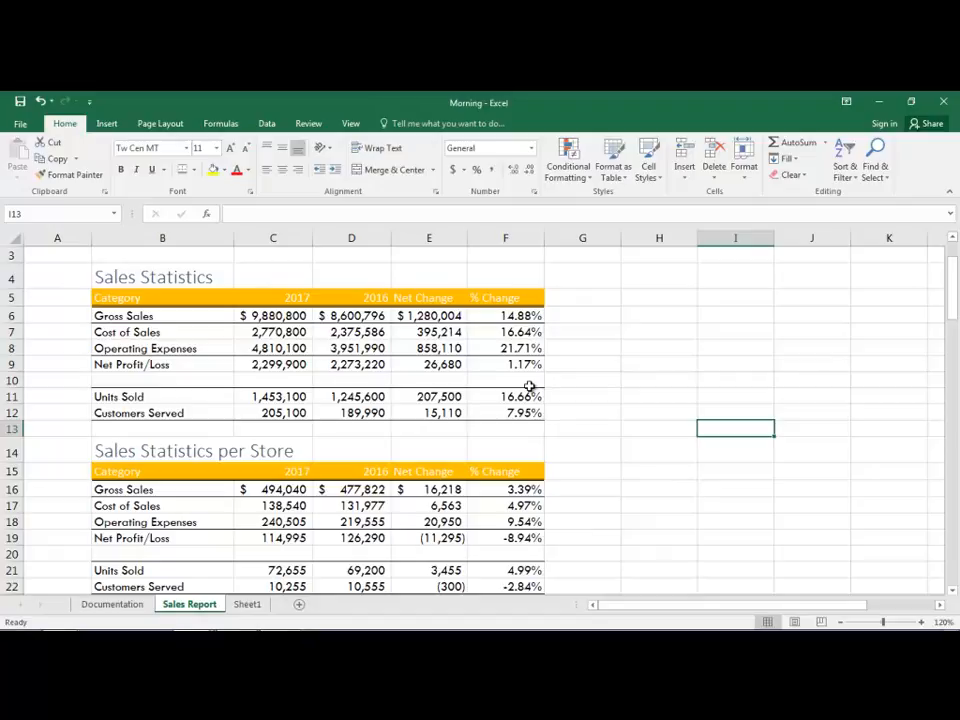
# Step: Copy the formatting of E6:F12 to E16:F22 in the Sales Statistics per Store table with Format Painter
pyautogui.moveTo(422, 316); pyautogui.dragTo(497, 412)
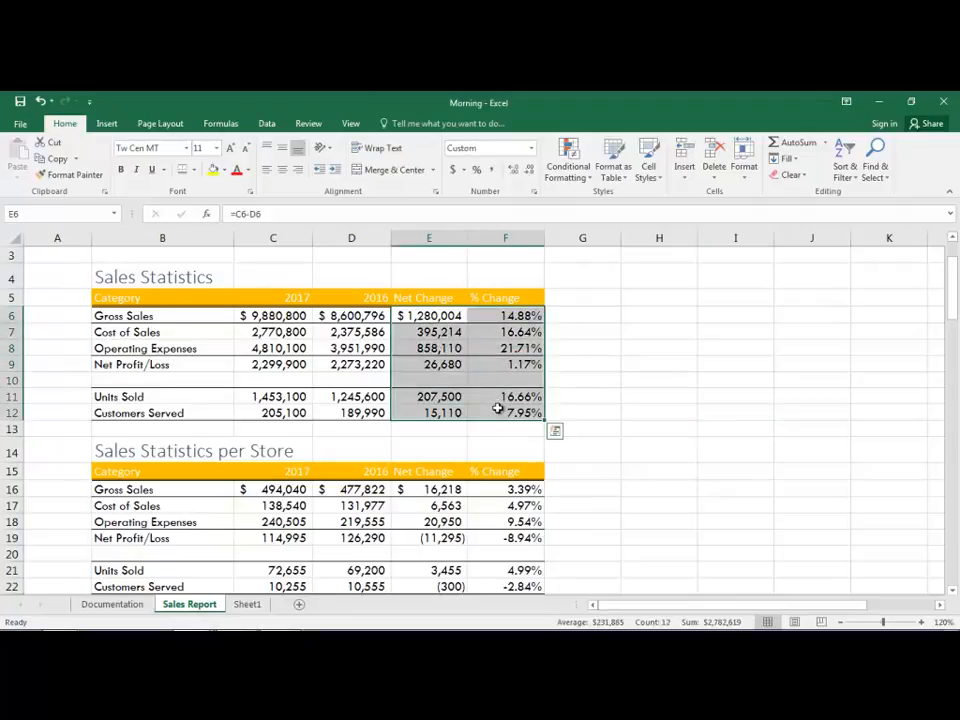
pyautogui.click(72, 174)
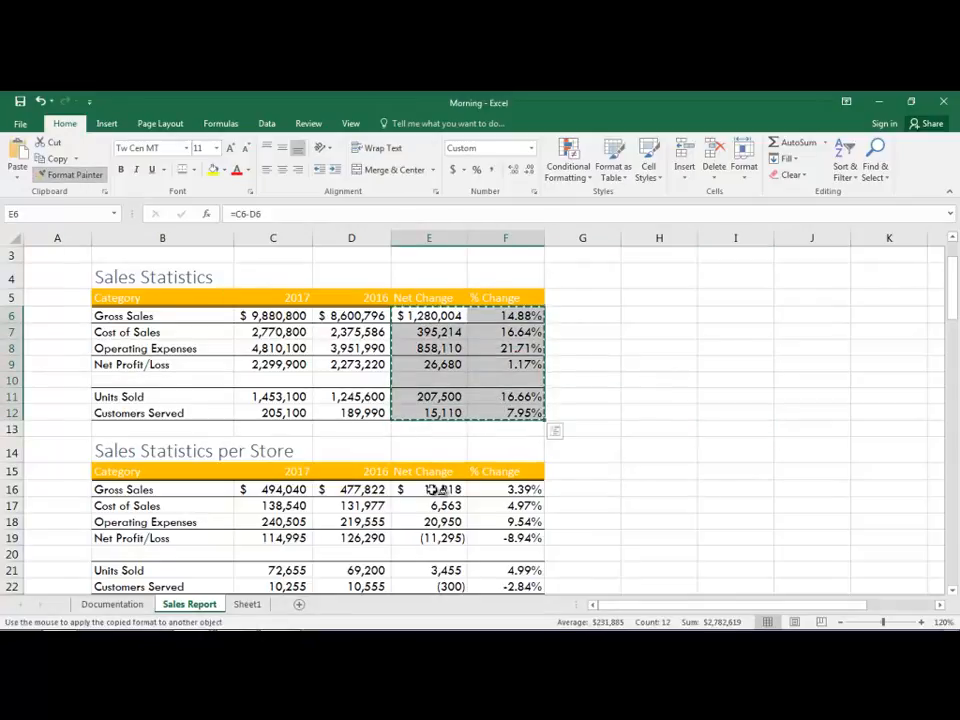
pyautogui.moveTo(436, 489); pyautogui.dragTo(505, 586)
pyautogui.click(797, 492)
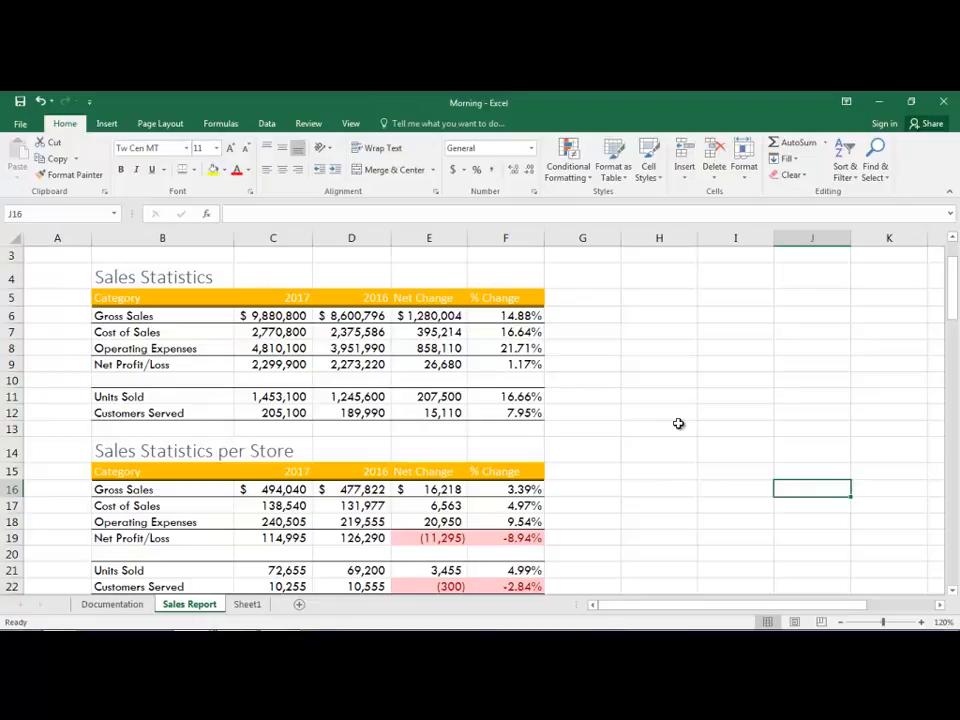
# Step: Examine the whole 2017 Monthly Gross Sales table down to its Total row
pyautogui.scroll(-6, 678, 424)
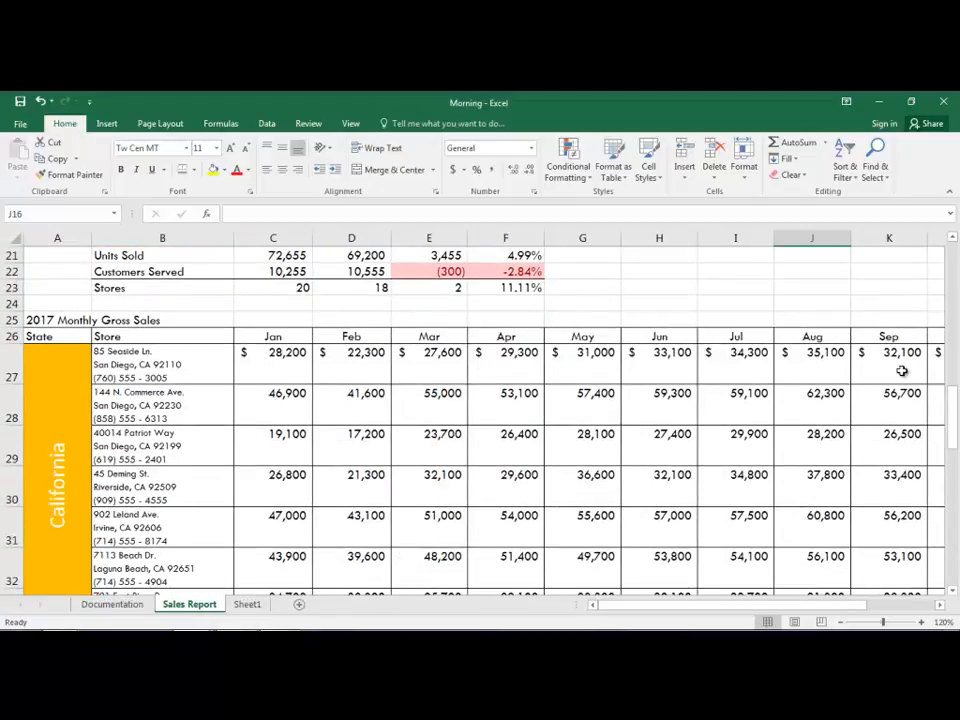
pyautogui.click(842, 622)
pyautogui.click(842, 622)
pyautogui.click(842, 622)
pyautogui.click(842, 622)
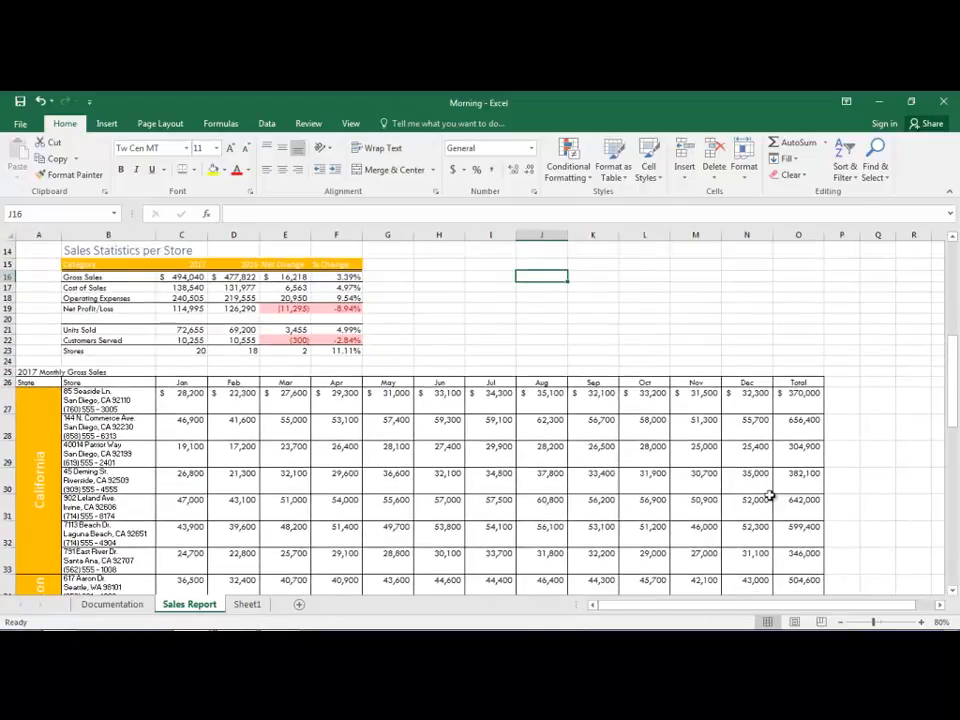
pyautogui.scroll(-4, 767, 497)
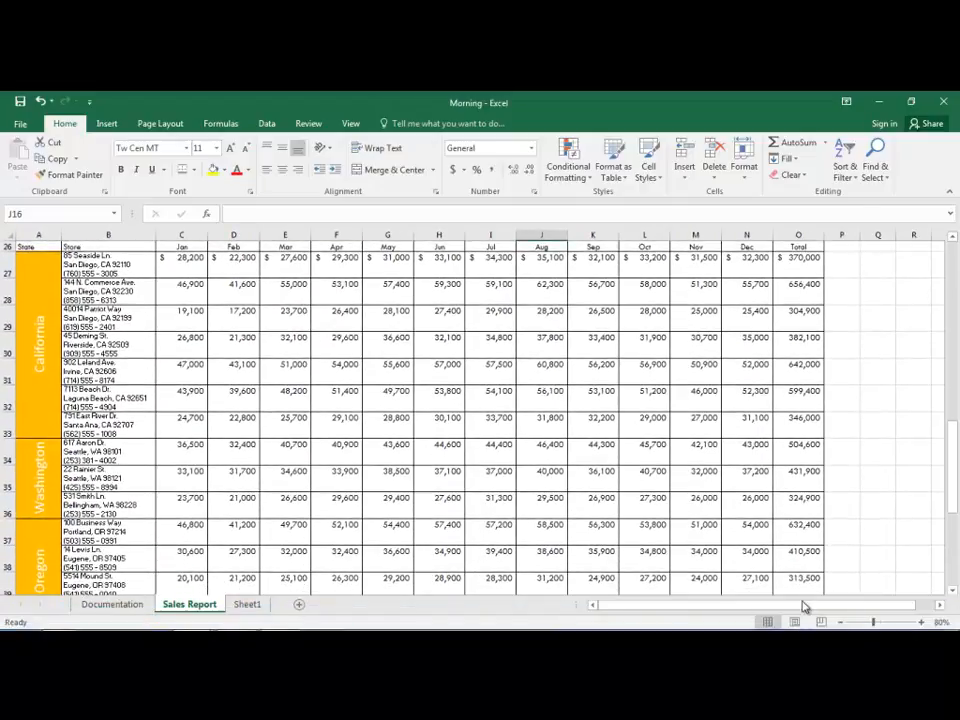
pyautogui.click(838, 621)
pyautogui.click(838, 621)
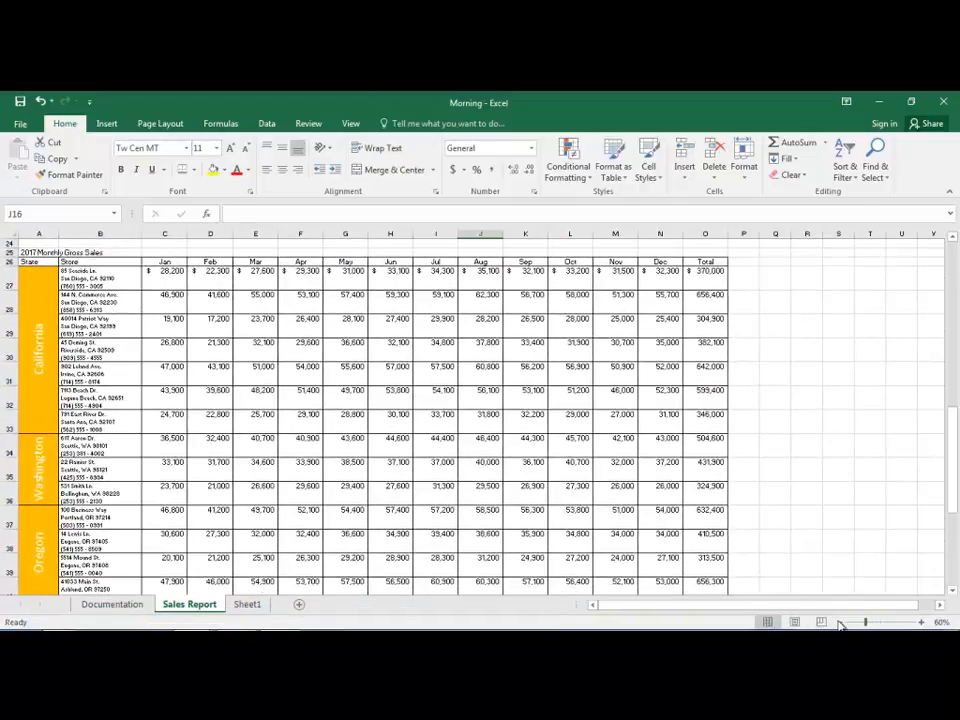
pyautogui.scroll(-1, 848, 494)
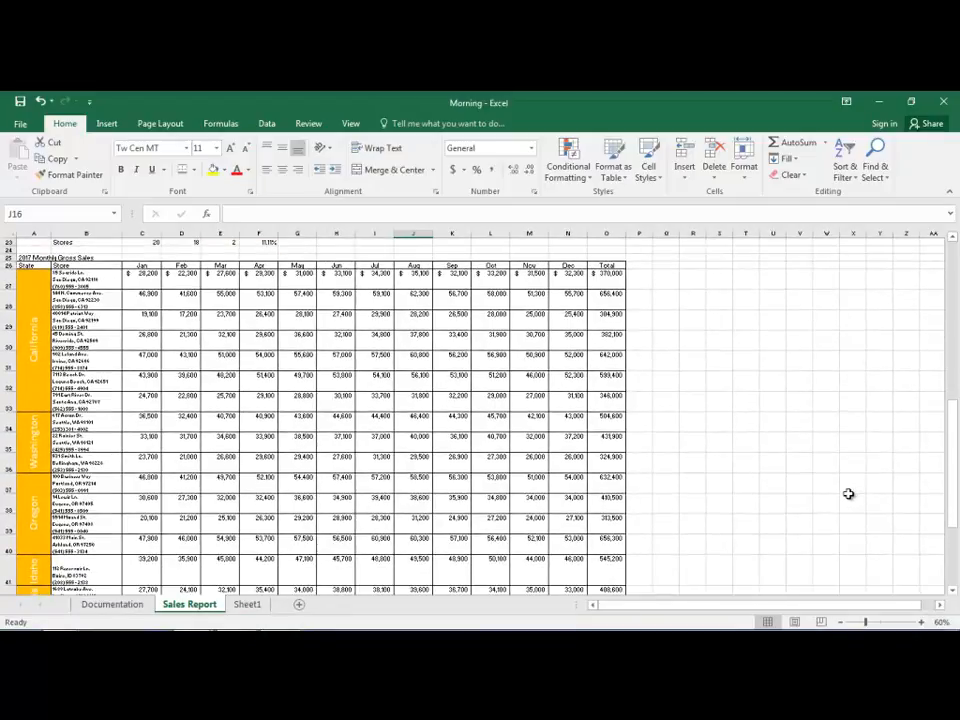
pyautogui.click(838, 621)
pyautogui.scroll(-1, 790, 493)
pyautogui.scroll(-2, 748, 486)
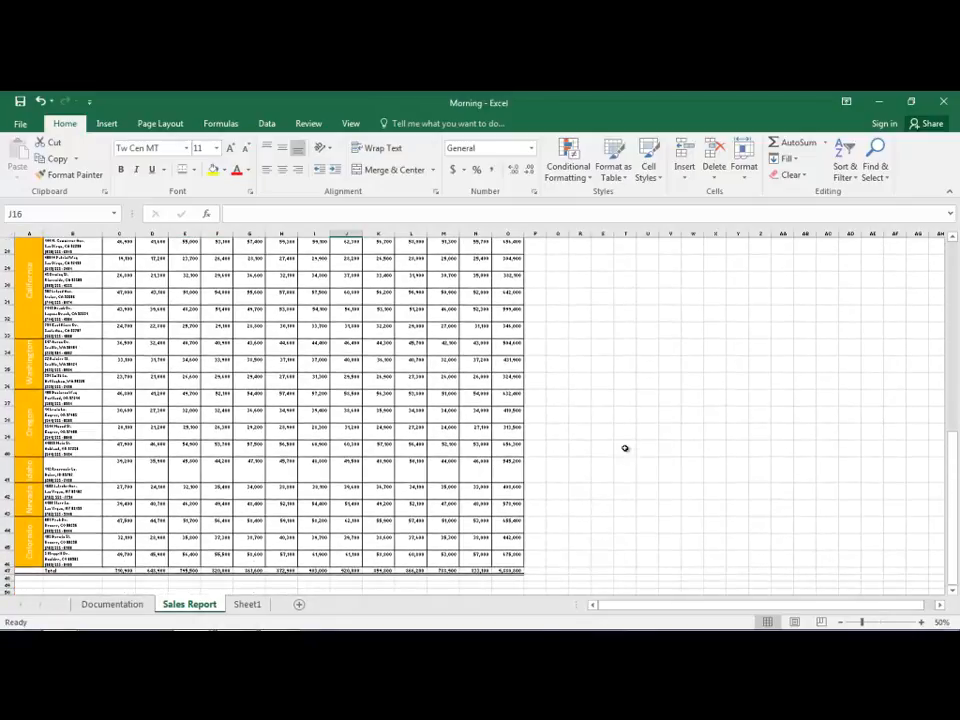
# Step: Apply a Top 10 Items rule with Green Fill with Dark Green Text to the monthly sales values in C27:N46
pyautogui.scroll(1, 626, 448)
pyautogui.moveTo(118, 257); pyautogui.dragTo(506, 557)
pyautogui.scroll(1, 653, 476)
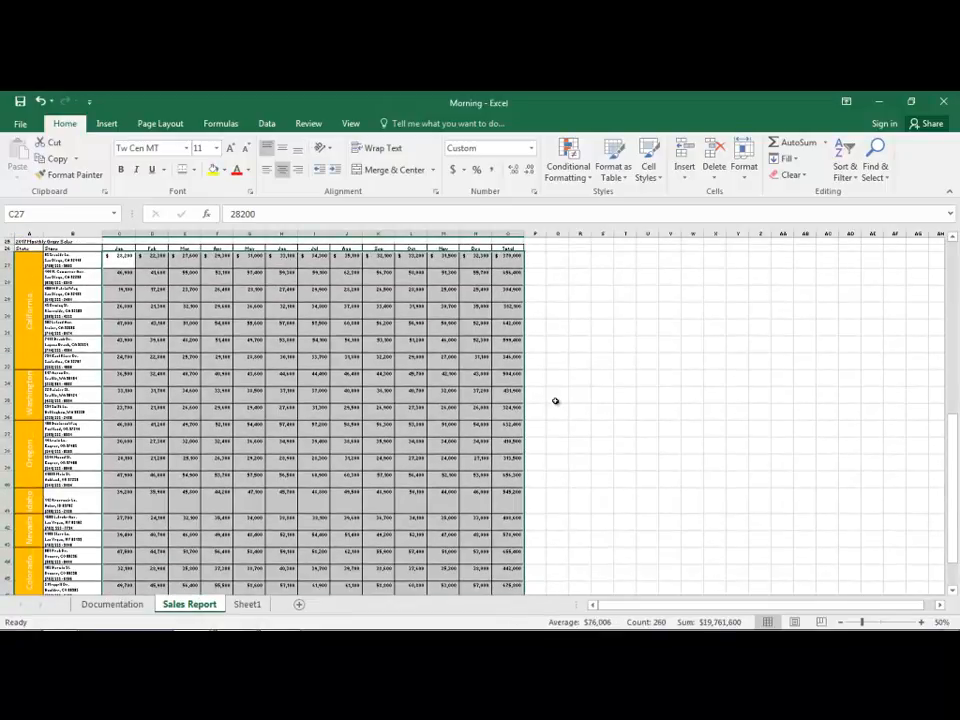
pyautogui.moveTo(117, 260); pyautogui.dragTo(467, 558)
pyautogui.scroll(1, 686, 439)
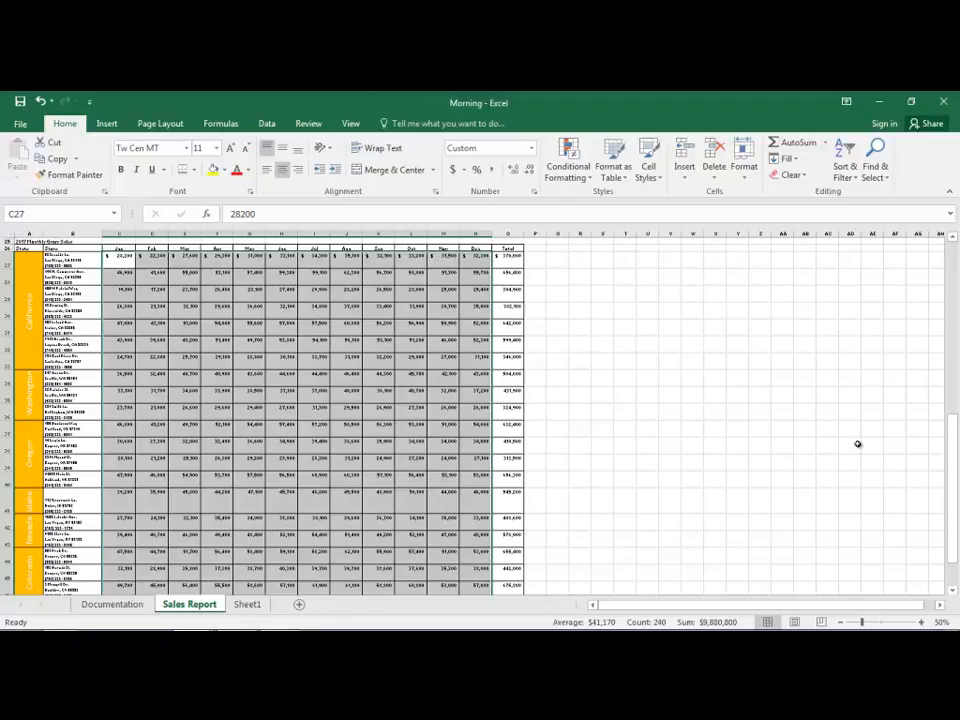
pyautogui.click(566, 172)
pyautogui.moveTo(575, 206)
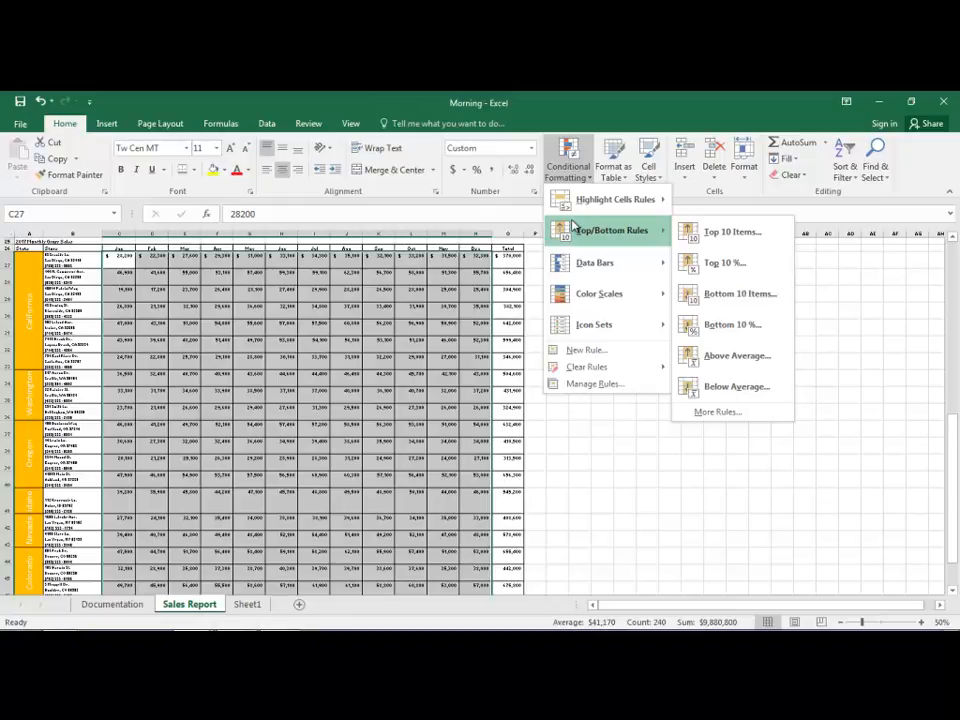
pyautogui.click(730, 232)
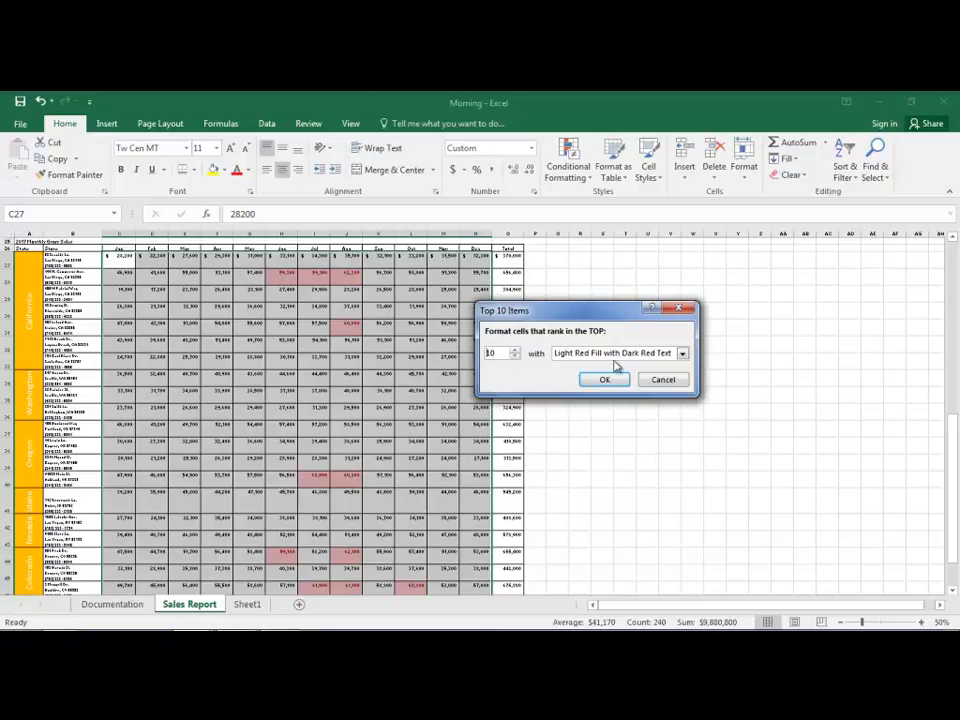
pyautogui.click(682, 354)
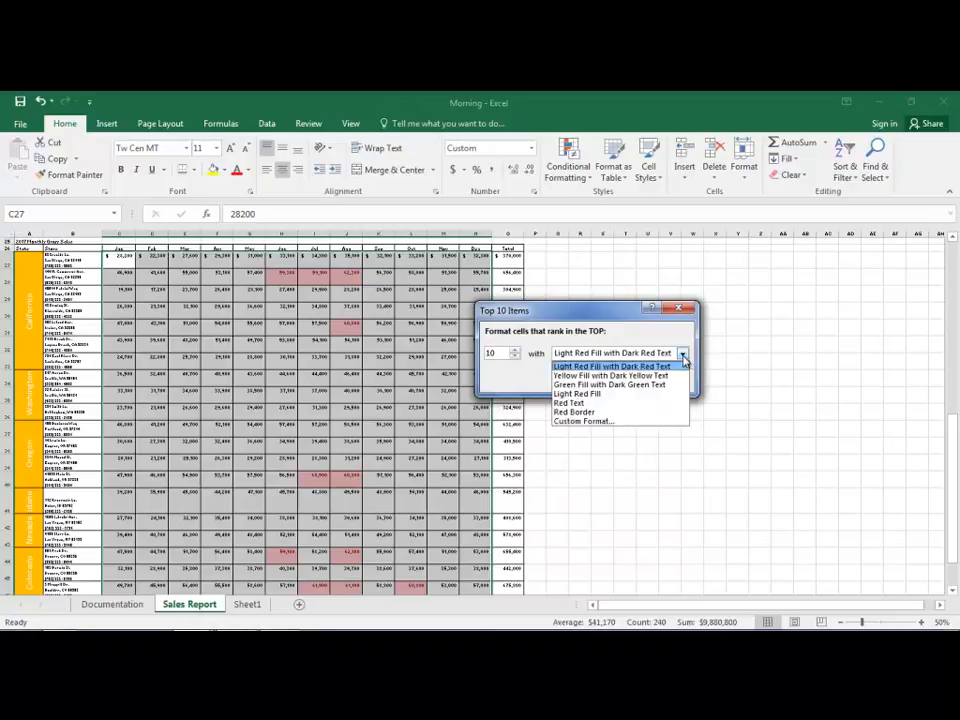
pyautogui.click(623, 386)
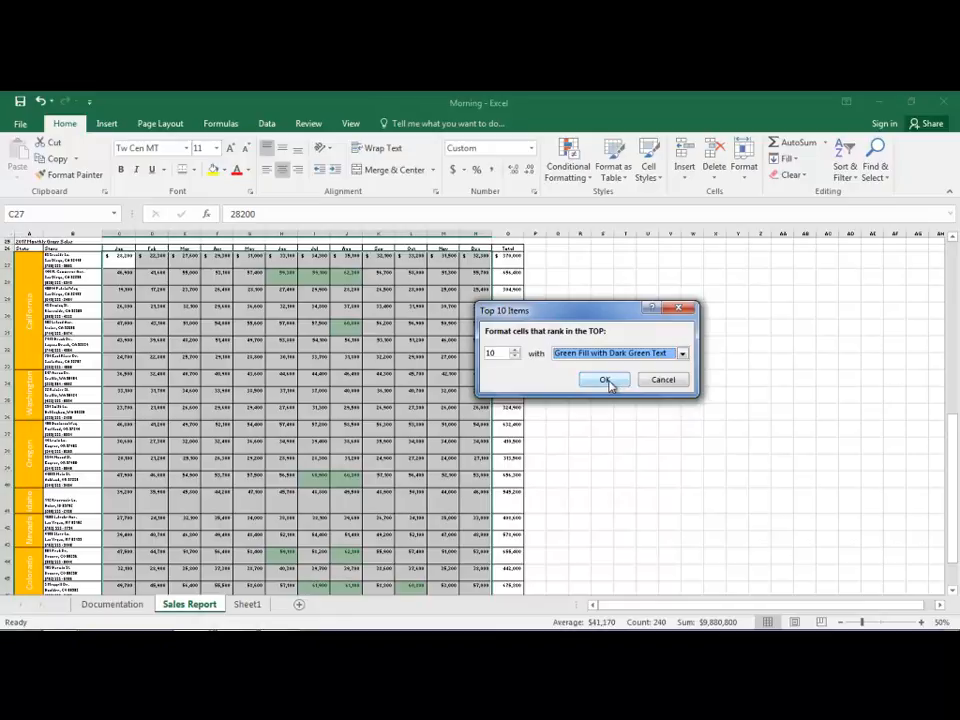
pyautogui.click(606, 381)
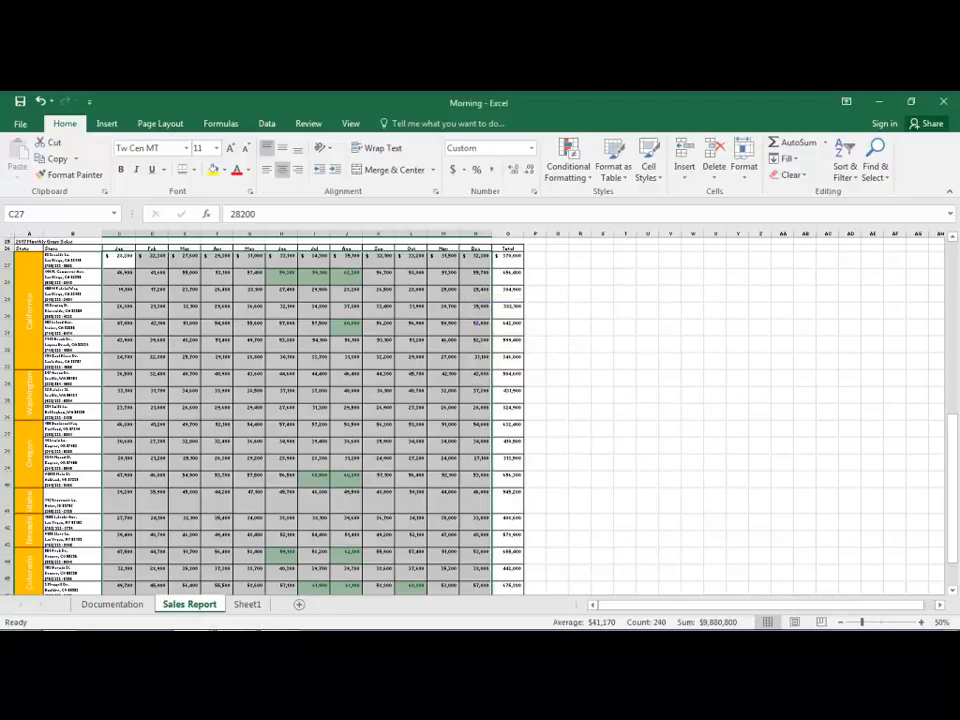
# Step: Examine the cells highlighted by the Top 10 Items rule throughout the 2017 Monthly Gross Sales table
pyautogui.moveTo(918, 614)
pyautogui.click(922, 622)
pyautogui.click(922, 622)
pyautogui.click(922, 622)
pyautogui.click(672, 452)
pyautogui.scroll(3, 672, 452)
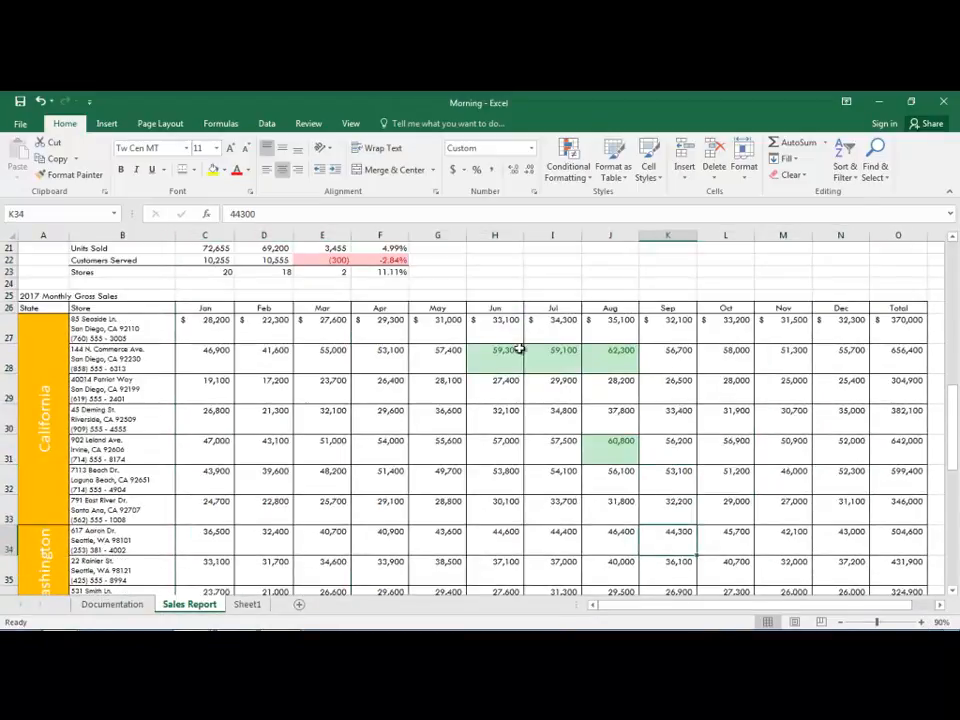
pyautogui.click(505, 351)
pyautogui.click(566, 356)
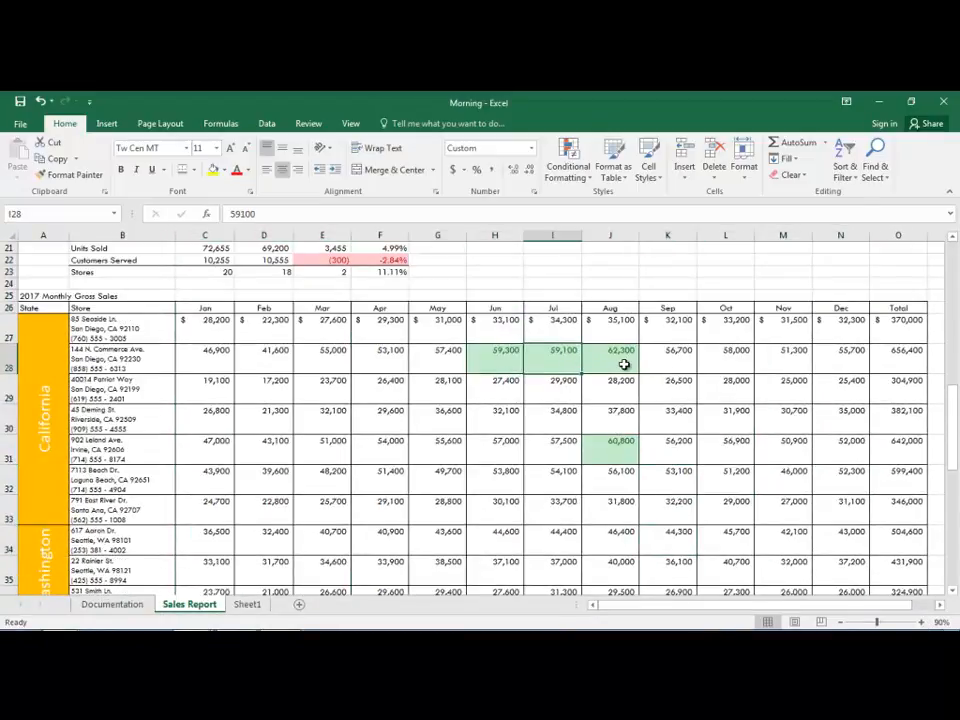
pyautogui.click(624, 365)
pyautogui.click(608, 440)
pyautogui.scroll(-5, 654, 450)
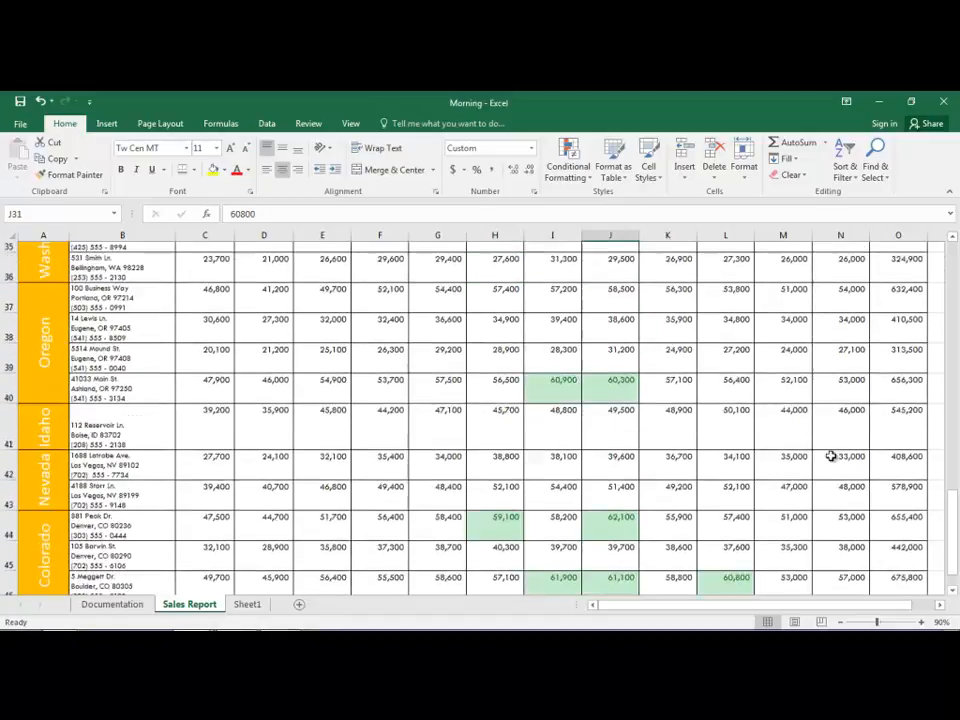
pyautogui.scroll(-2, 602, 355)
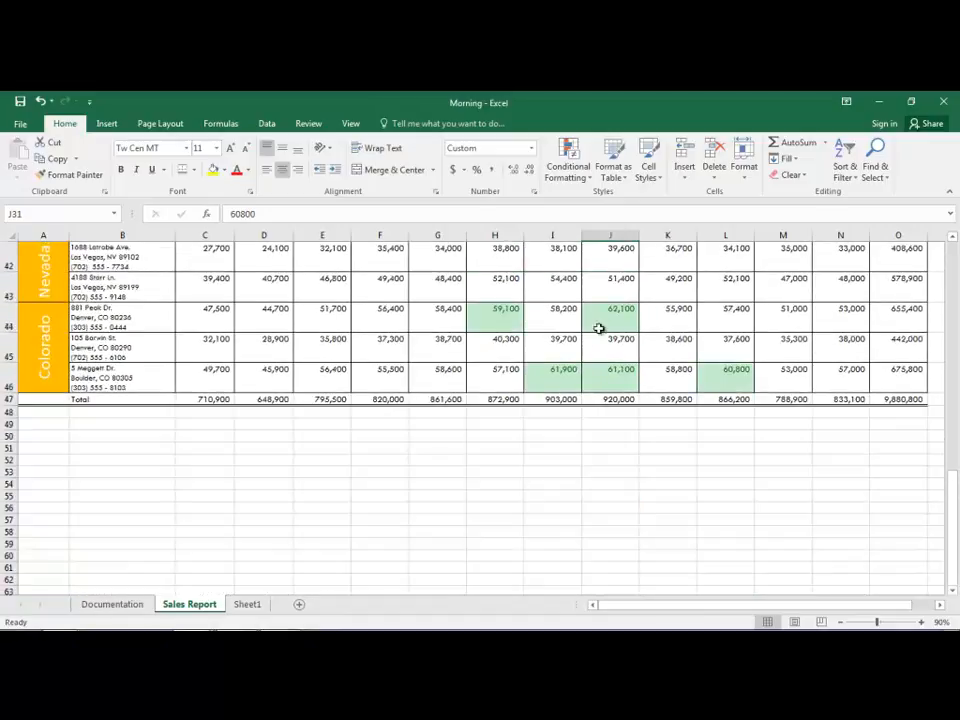
pyautogui.click(512, 318)
pyautogui.click(610, 318)
pyautogui.click(568, 374)
pyautogui.click(615, 375)
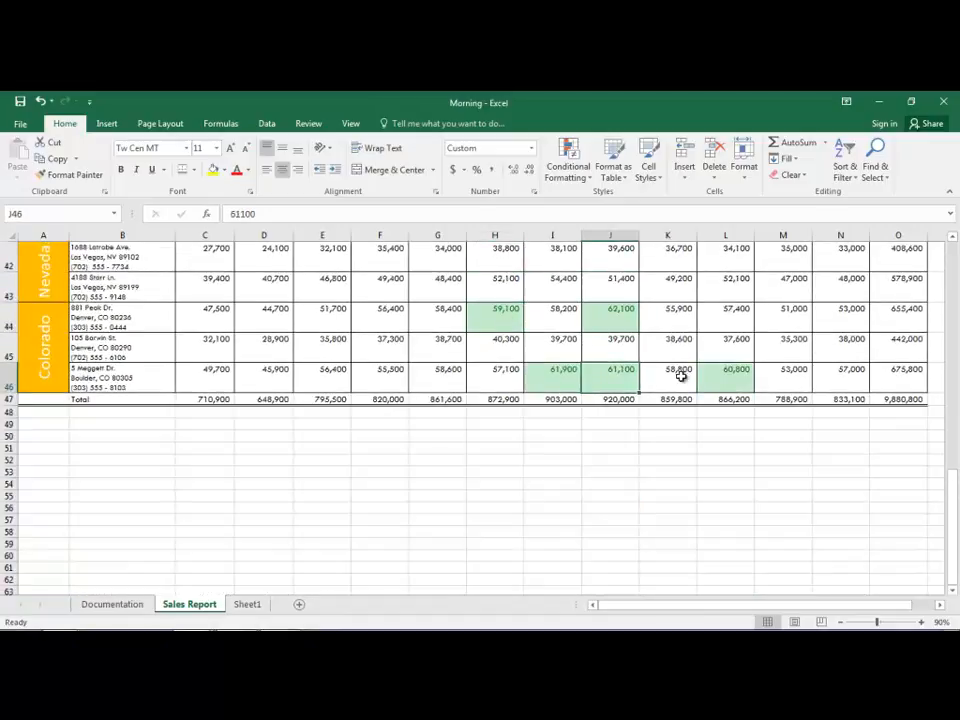
pyautogui.click(716, 374)
pyautogui.scroll(7, 750, 365)
pyautogui.scroll(1, 750, 366)
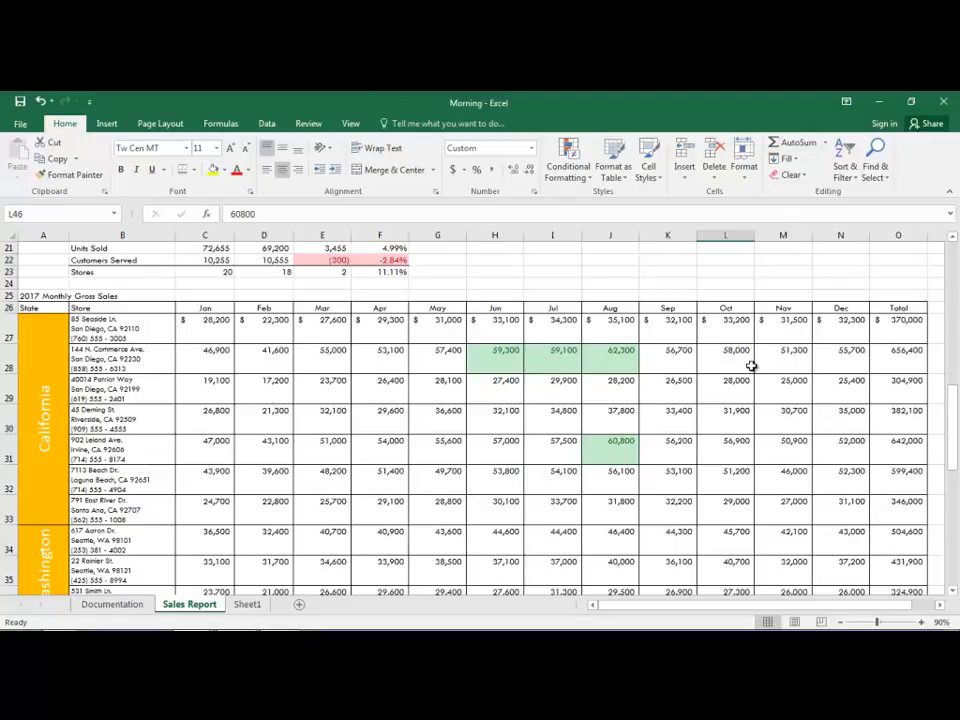
# Step: Apply a Bottom 10% rule set to 15% with Light Red Fill with Dark Red Text to C27:N46 and review the table's highlighting
pyautogui.scroll(3, 640, 419)
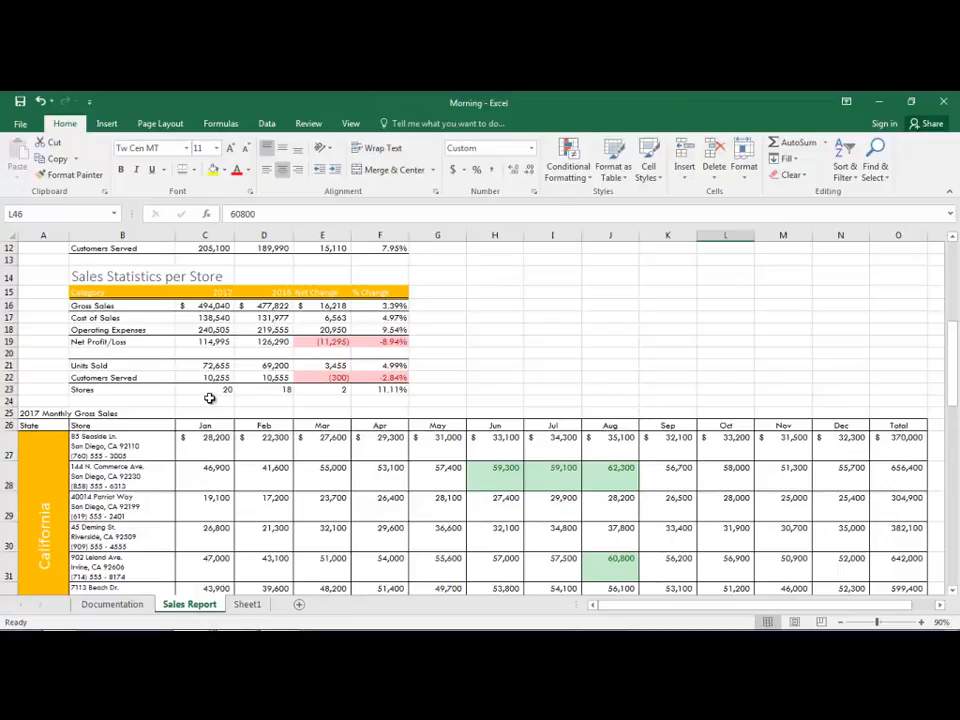
pyautogui.moveTo(212, 440); pyautogui.dragTo(856, 553)
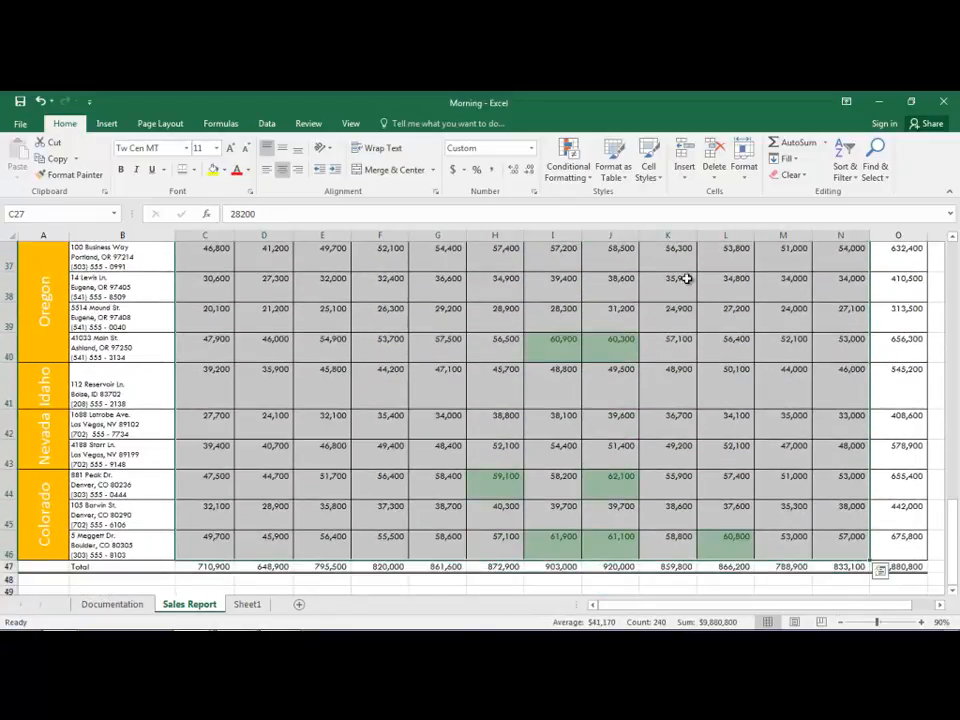
pyautogui.click(567, 166)
pyautogui.moveTo(604, 234)
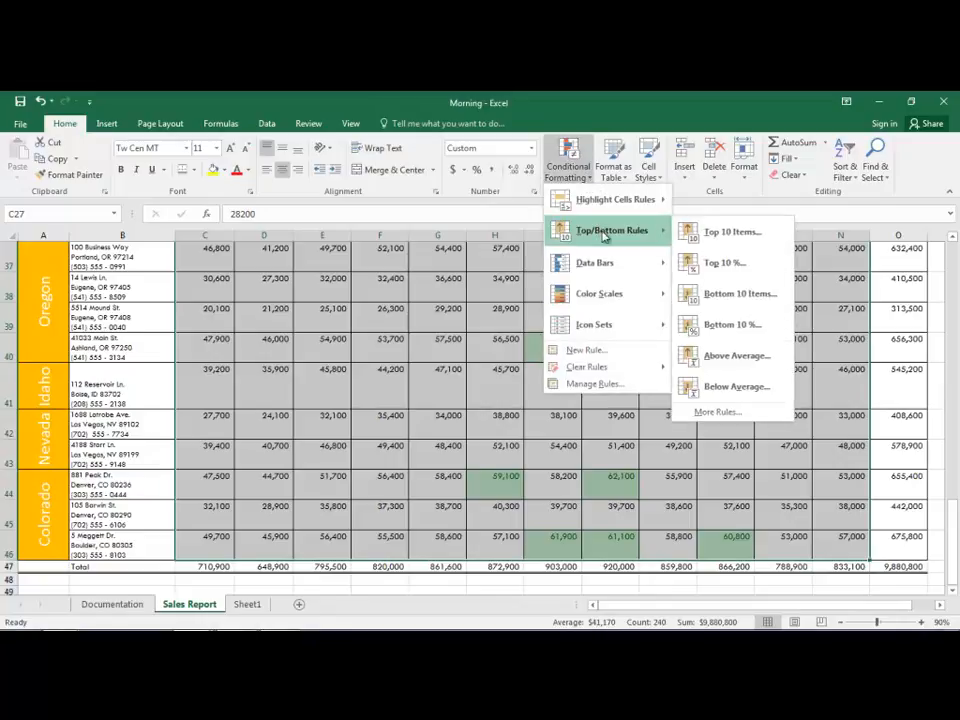
pyautogui.click(736, 326)
pyautogui.click(510, 350)
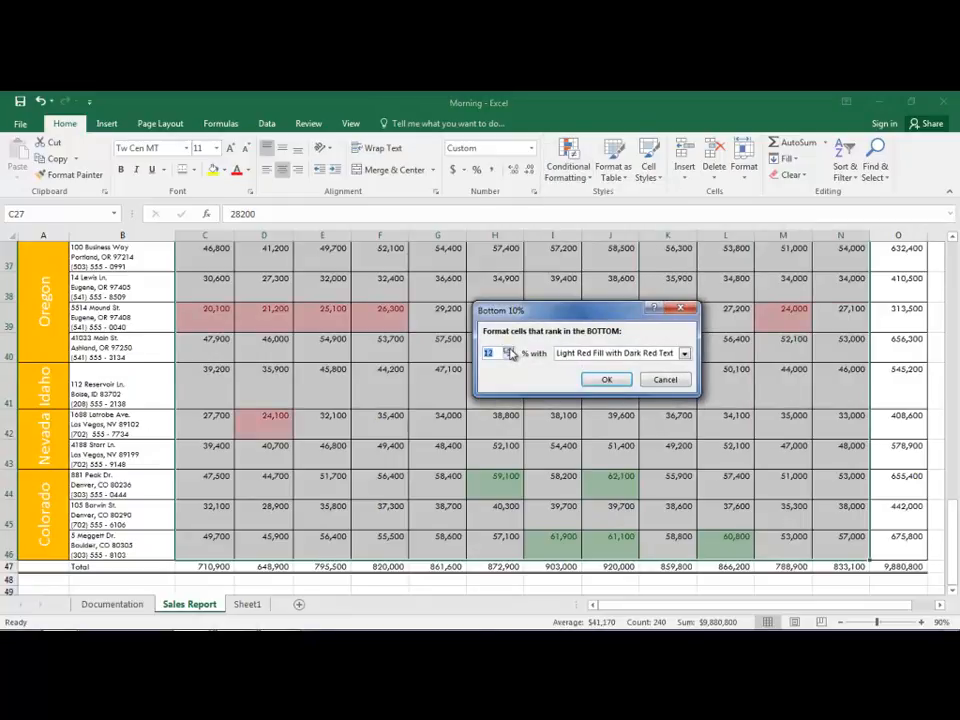
pyautogui.click(510, 350)
pyautogui.click(510, 350)
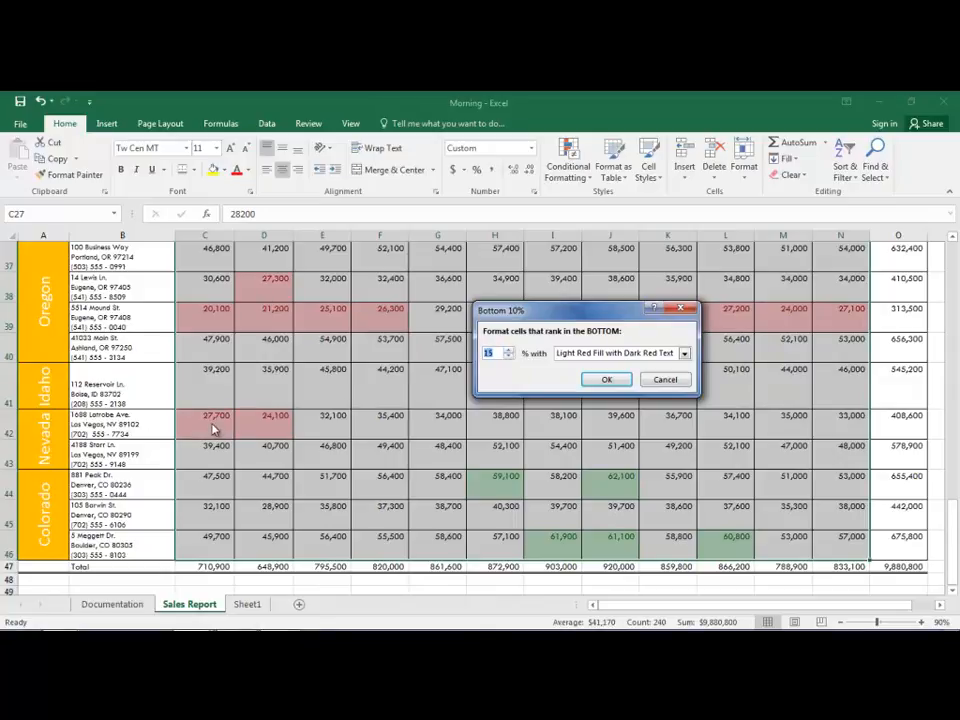
pyautogui.press('Return')
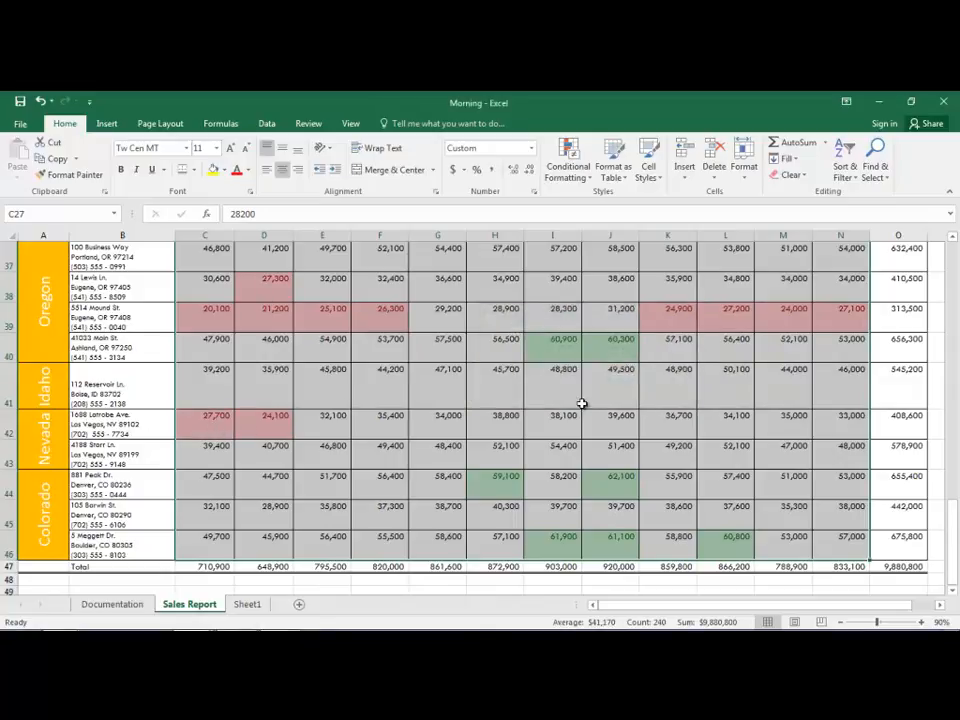
pyautogui.click(505, 412)
pyautogui.scroll(5, 514, 439)
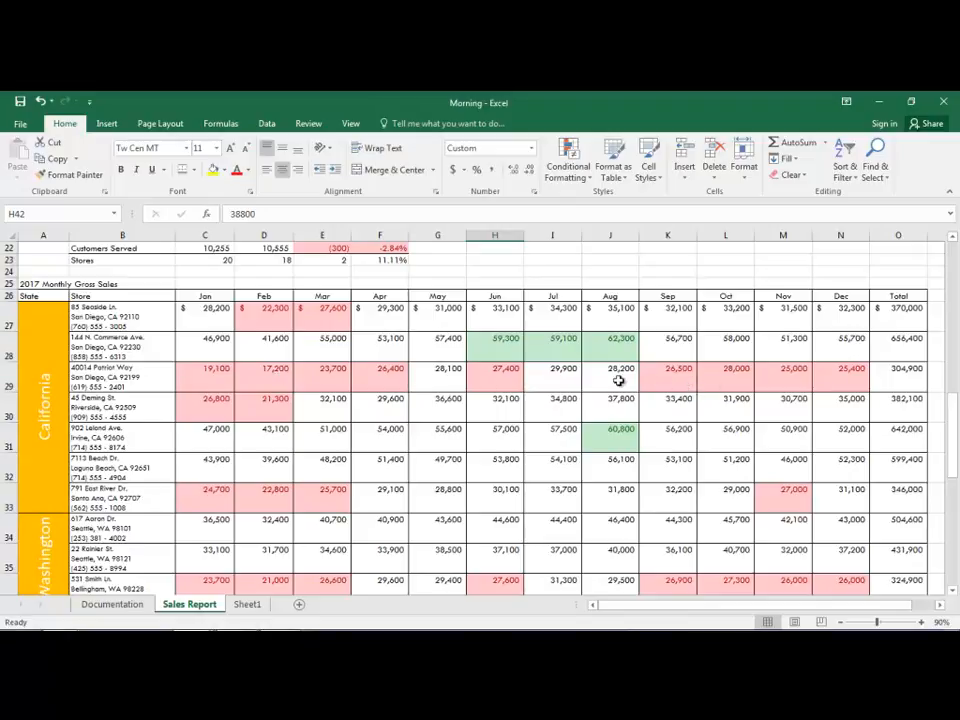
pyautogui.scroll(-4, 619, 381)
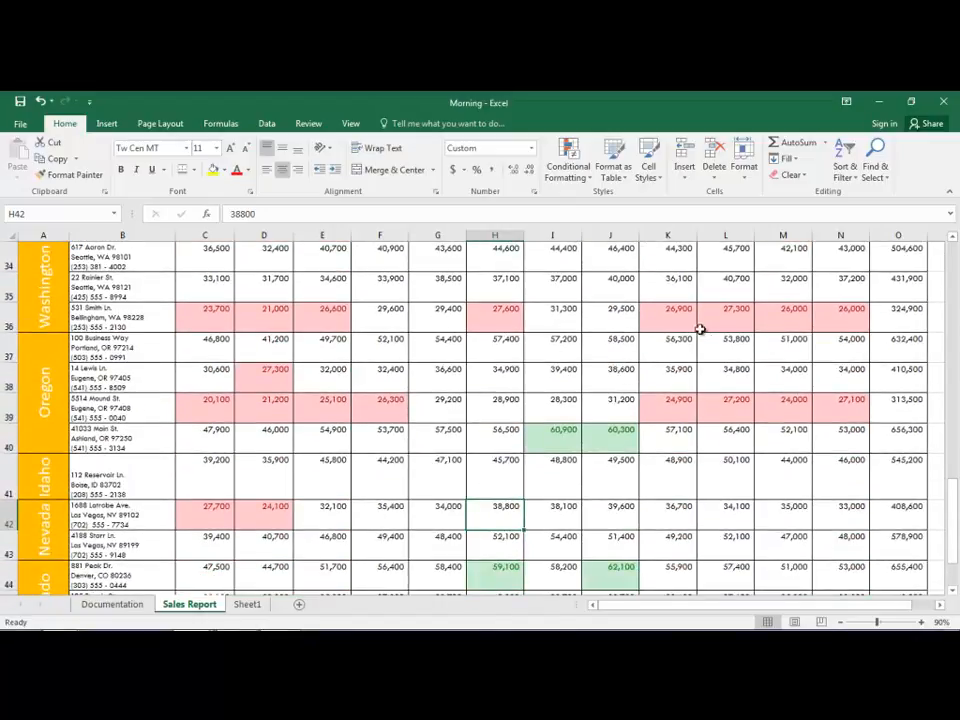
pyautogui.scroll(6, 540, 336)
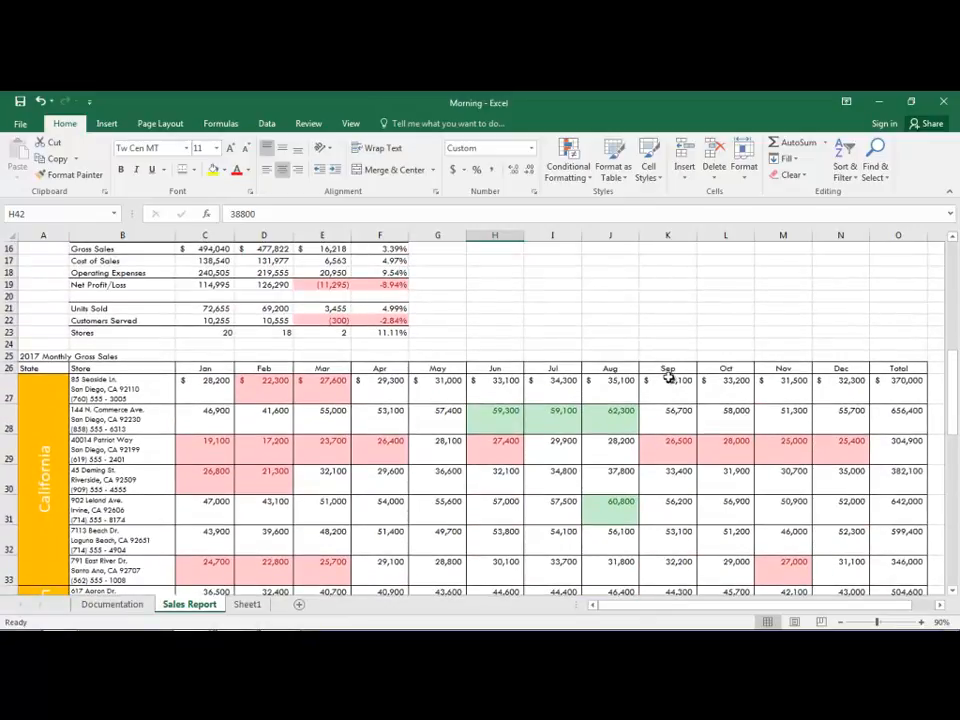
pyautogui.scroll(2, 495, 278)
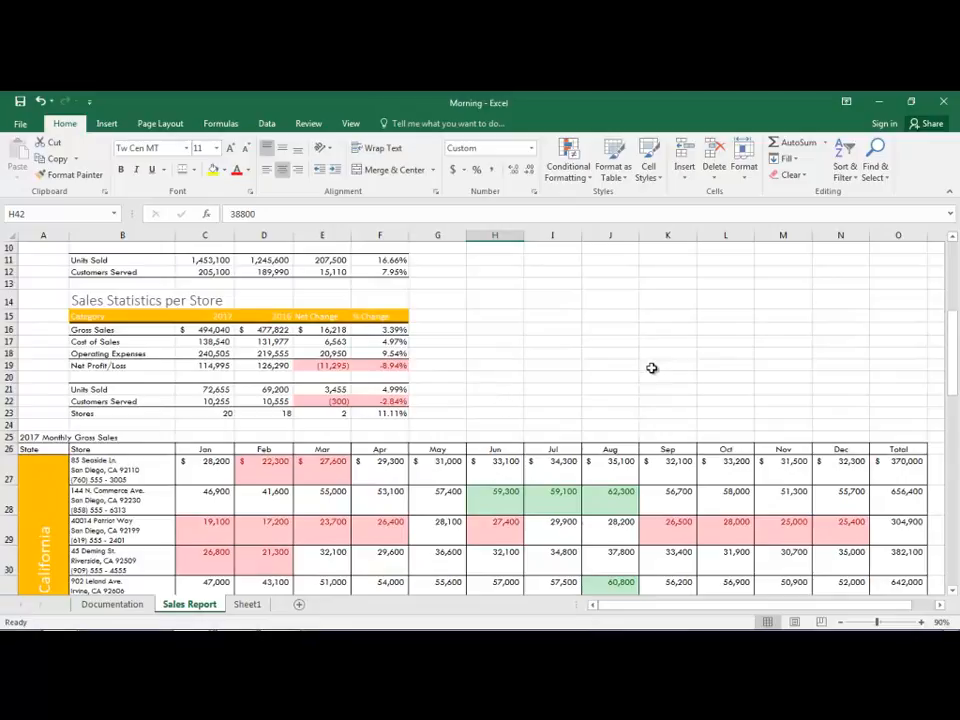
# Step: Switch to Sheet1 and look over the available conditional formatting rule types, including highlight rules and data bars
pyautogui.click(247, 605)
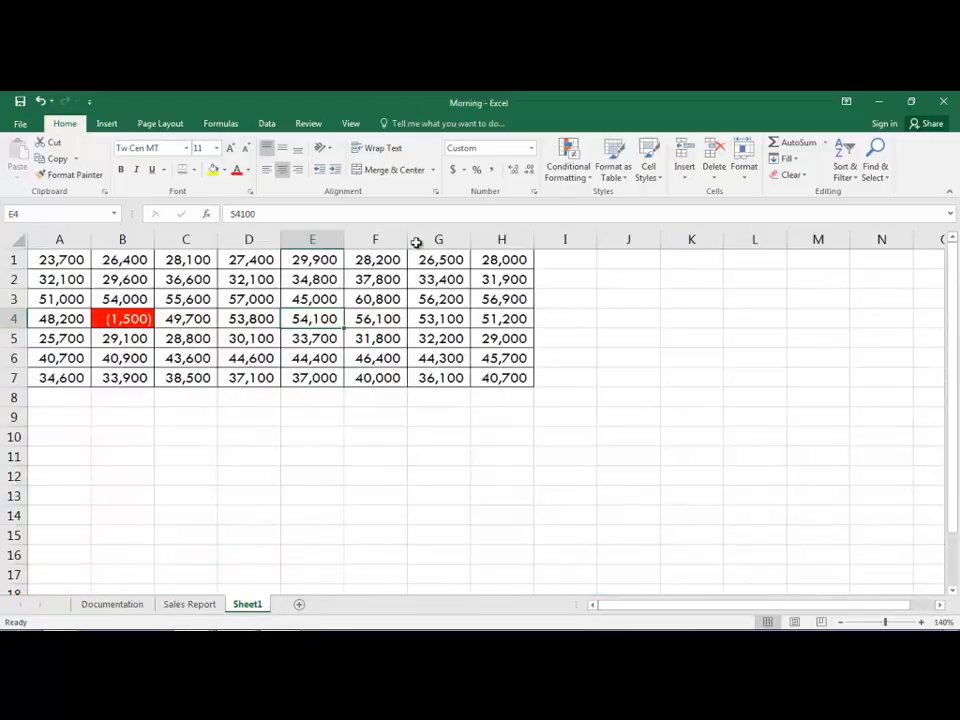
pyautogui.click(583, 180)
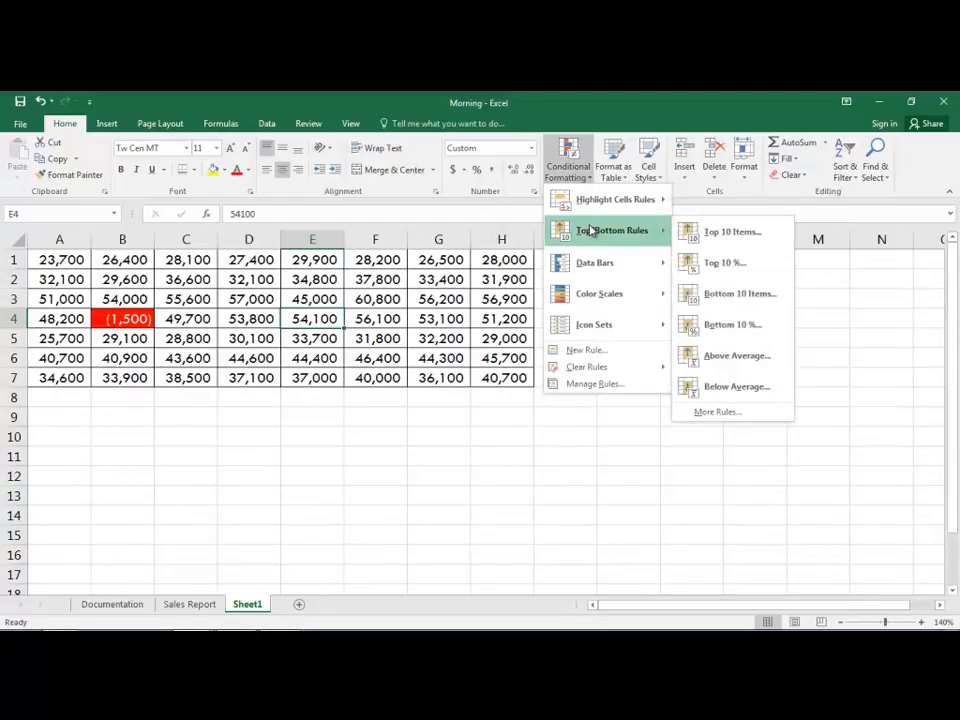
pyautogui.moveTo(591, 202)
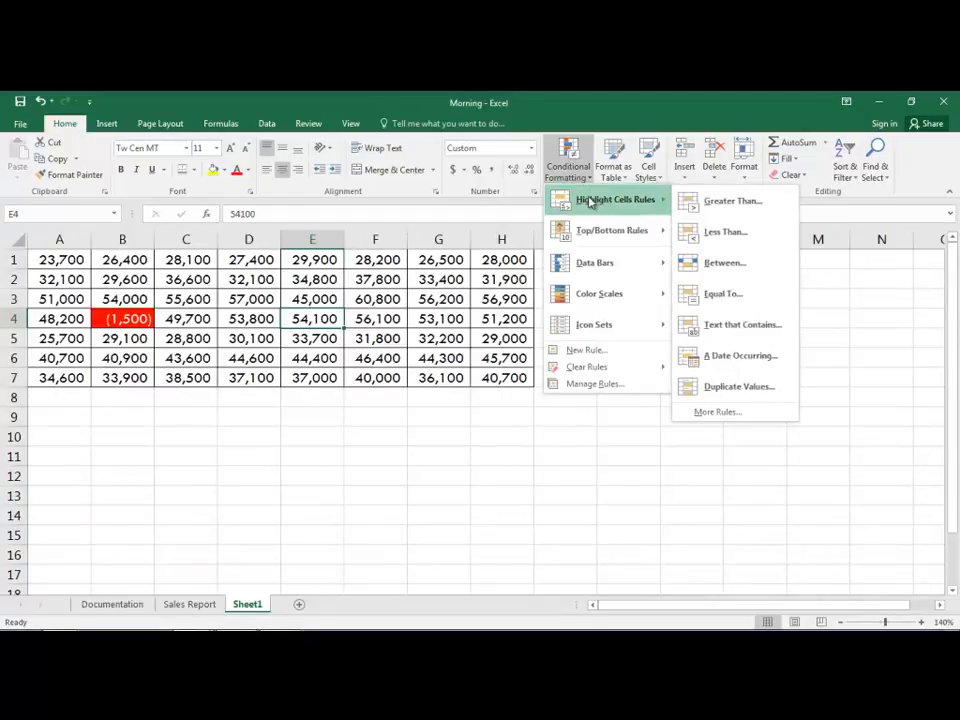
pyautogui.moveTo(600, 264)
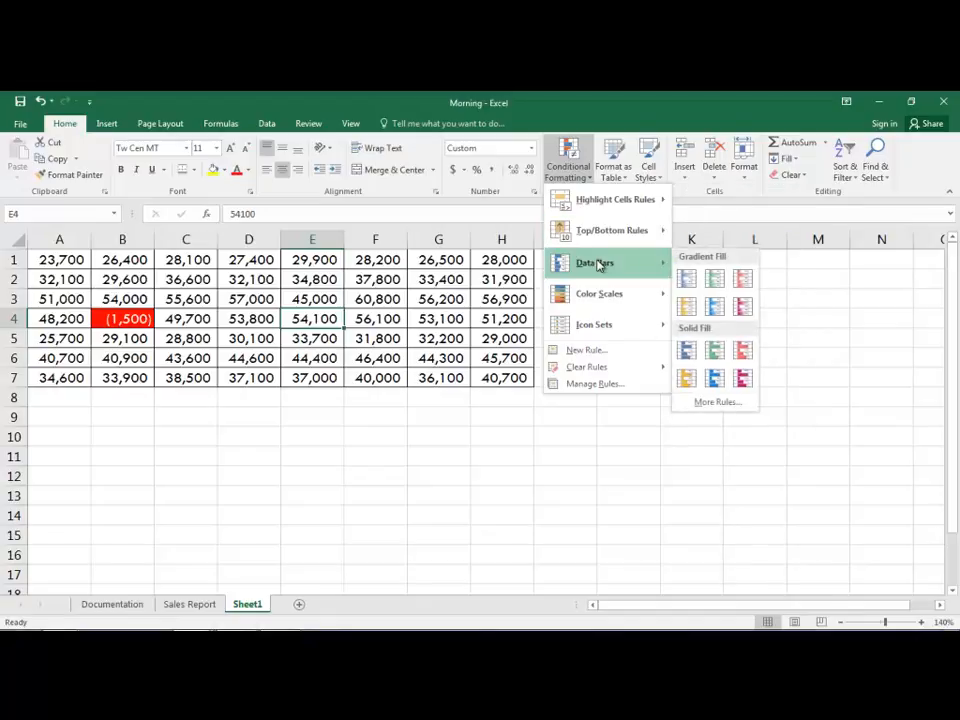
pyautogui.click(408, 463)
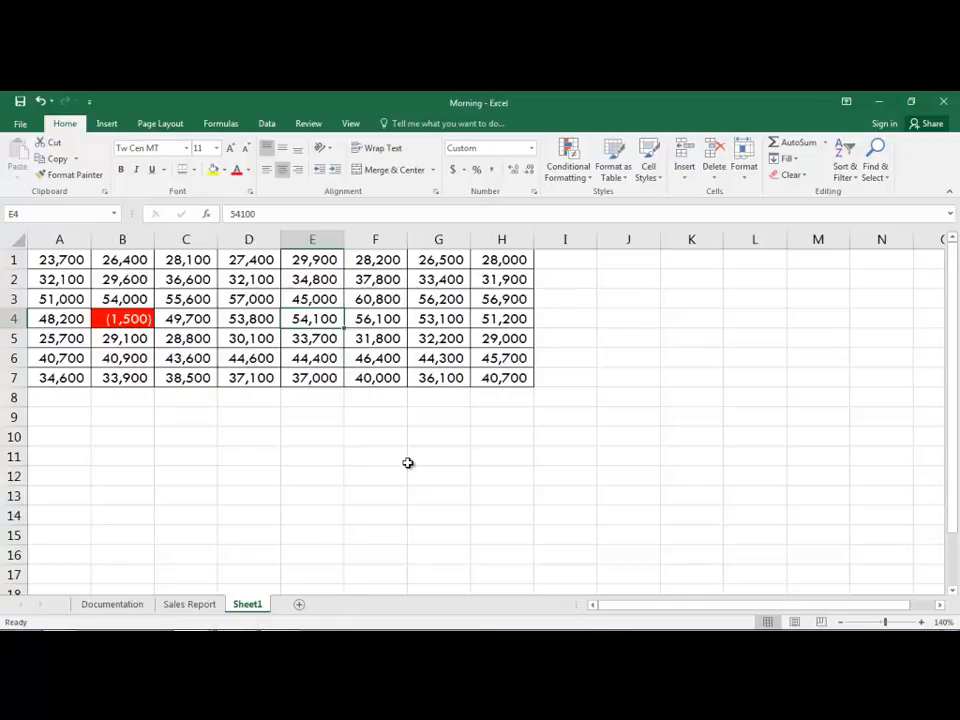